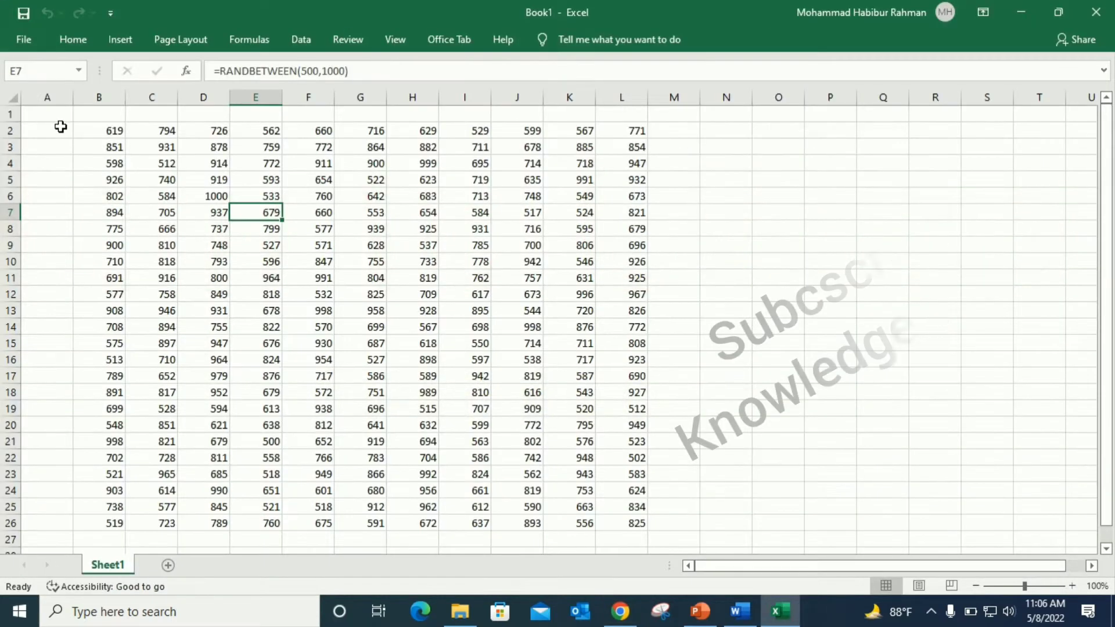
# Step: Protect Sheet1 from the Review tab, entering and re-entering a protection password
pyautogui.moveTo(60, 124)
pyautogui.mouseDown()
pyautogui.moveTo(439, 352)
pyautogui.moveTo(595, 430)
pyautogui.mouseUp()
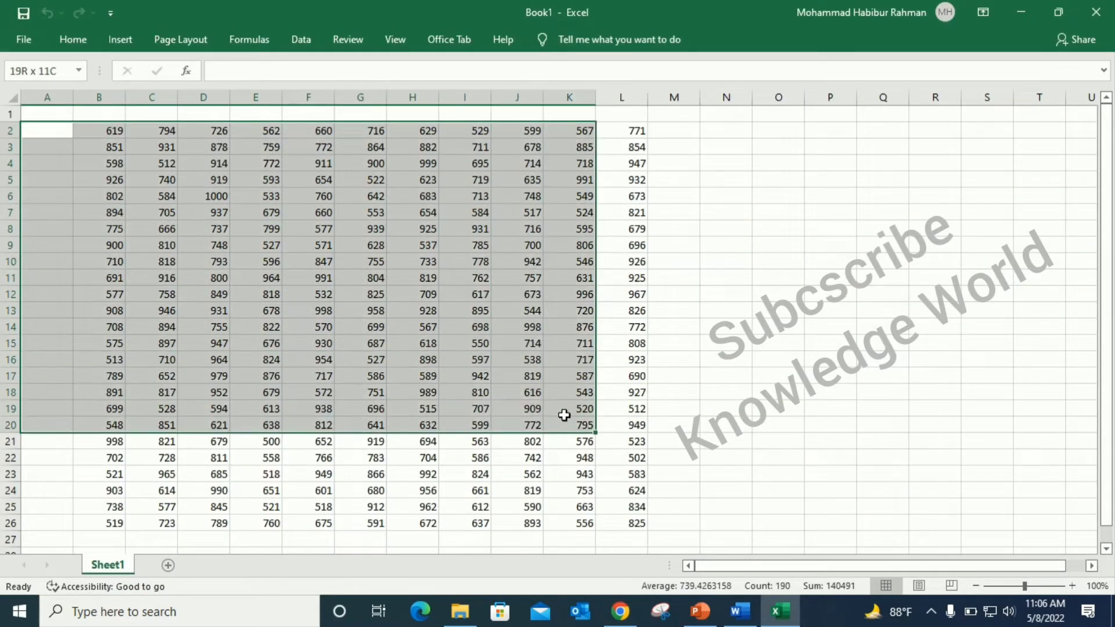
pyautogui.click(256, 163)
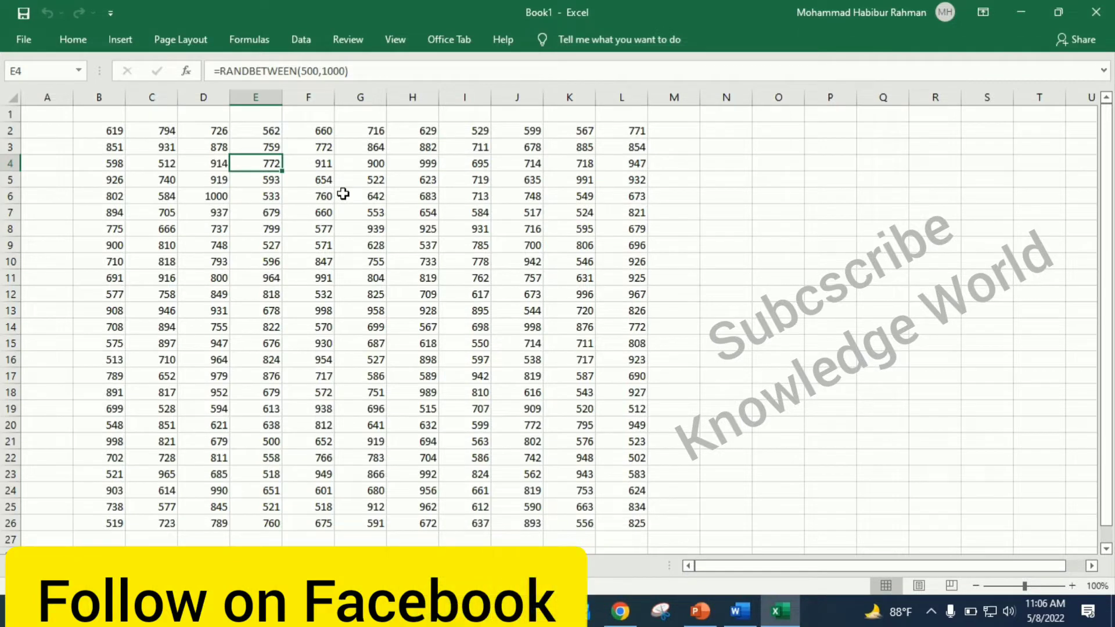
pyautogui.click(352, 40)
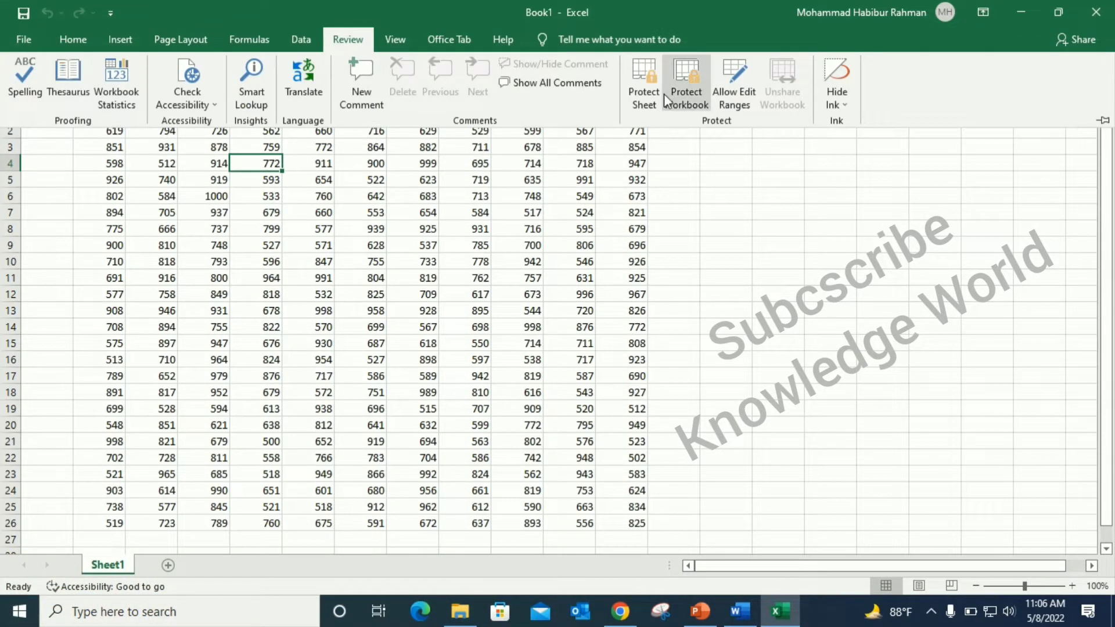
pyautogui.click(638, 90)
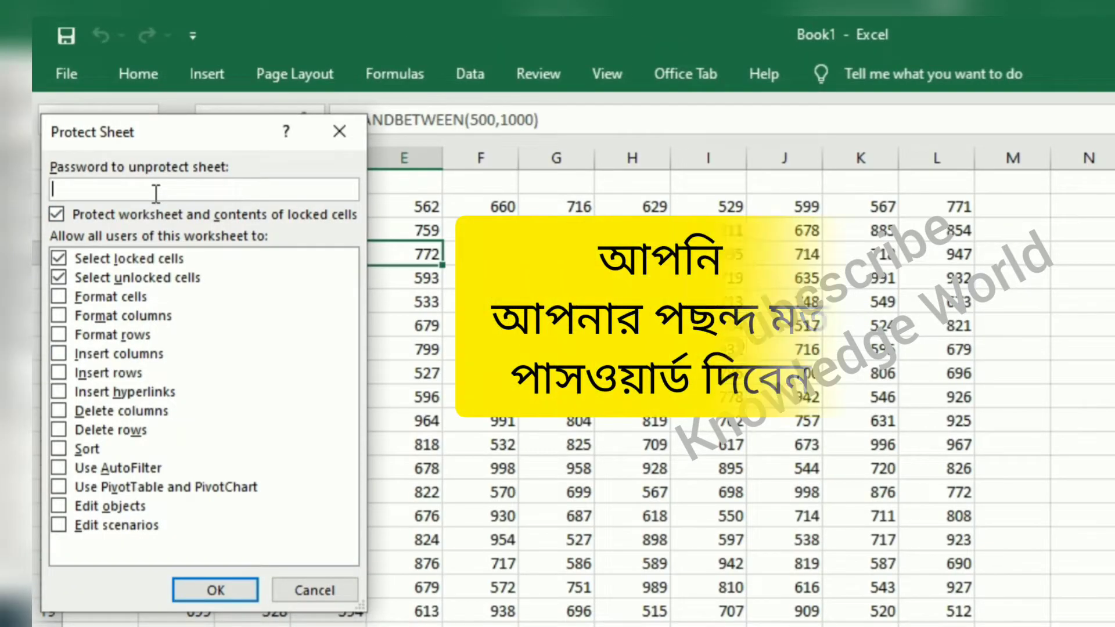
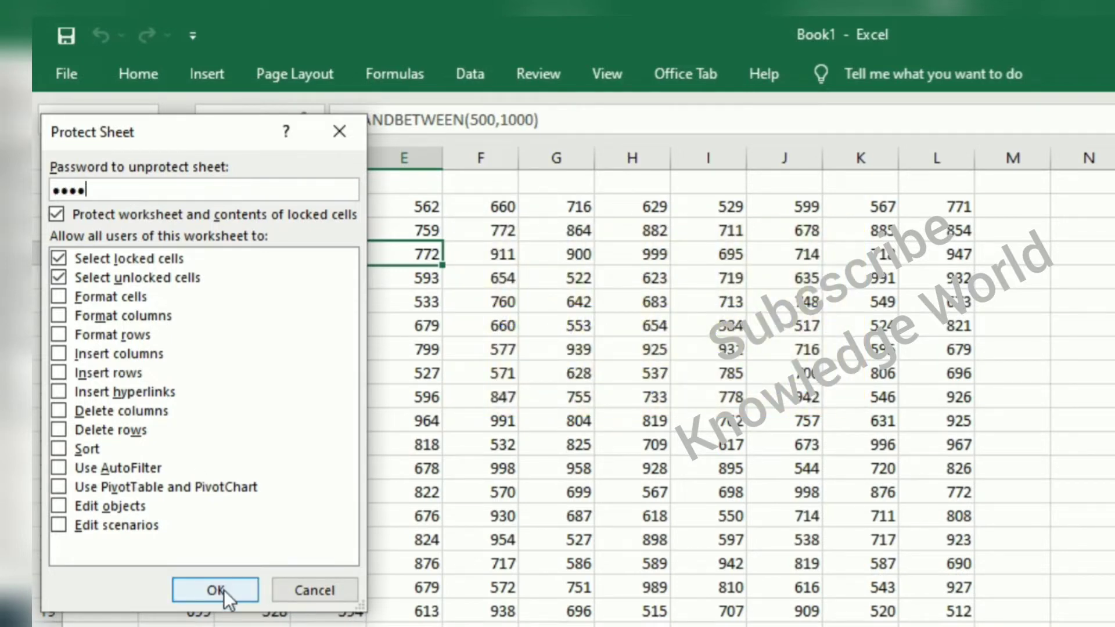
pyautogui.click(225, 590)
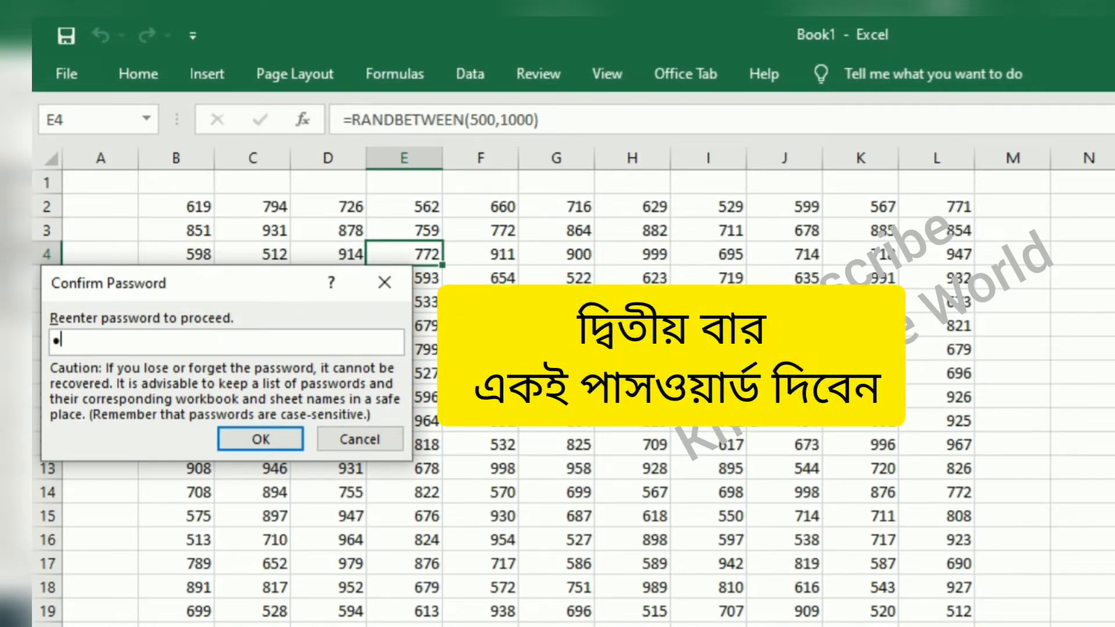
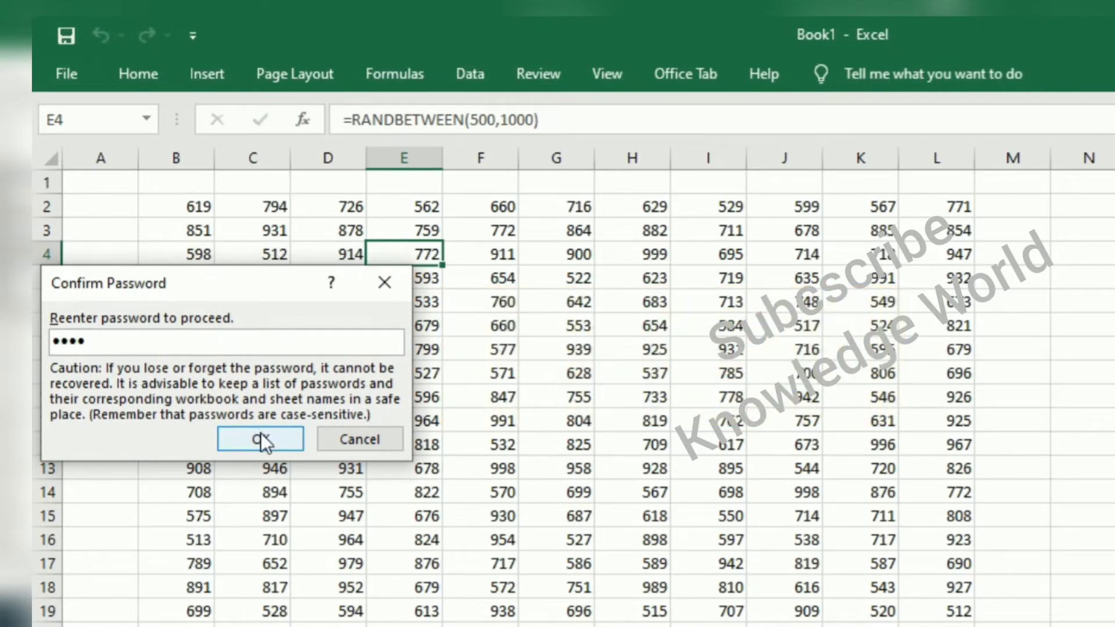
pyautogui.click(260, 440)
pyautogui.click(492, 347)
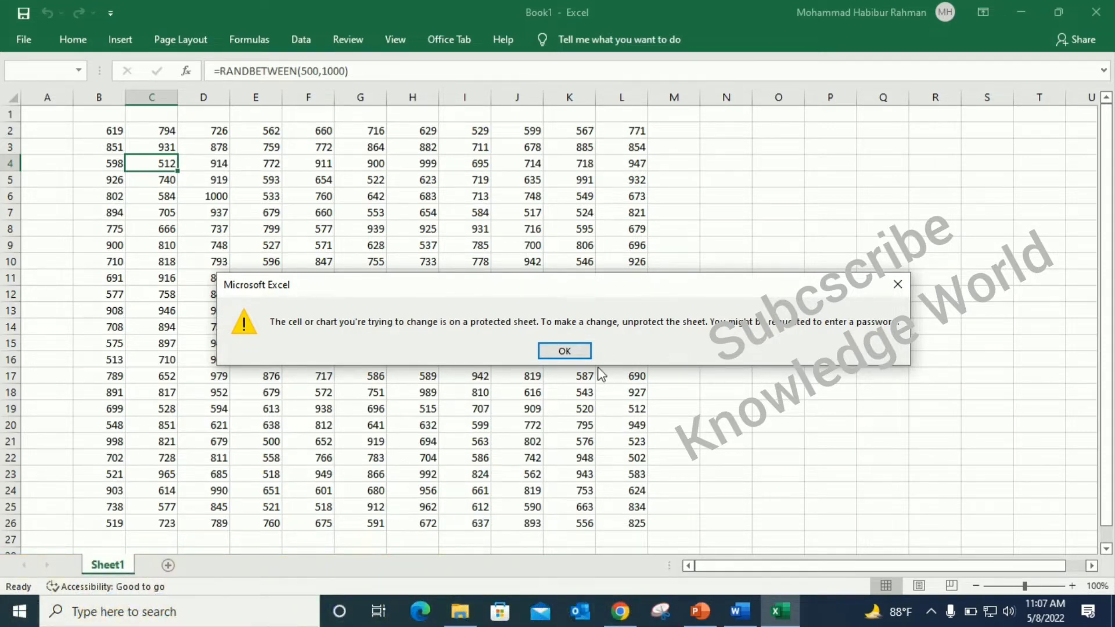
# Step: Dismiss the protected-sheet warning and select another cell, confirming edits are blocked
pyautogui.click(565, 350)
pyautogui.click(427, 277)
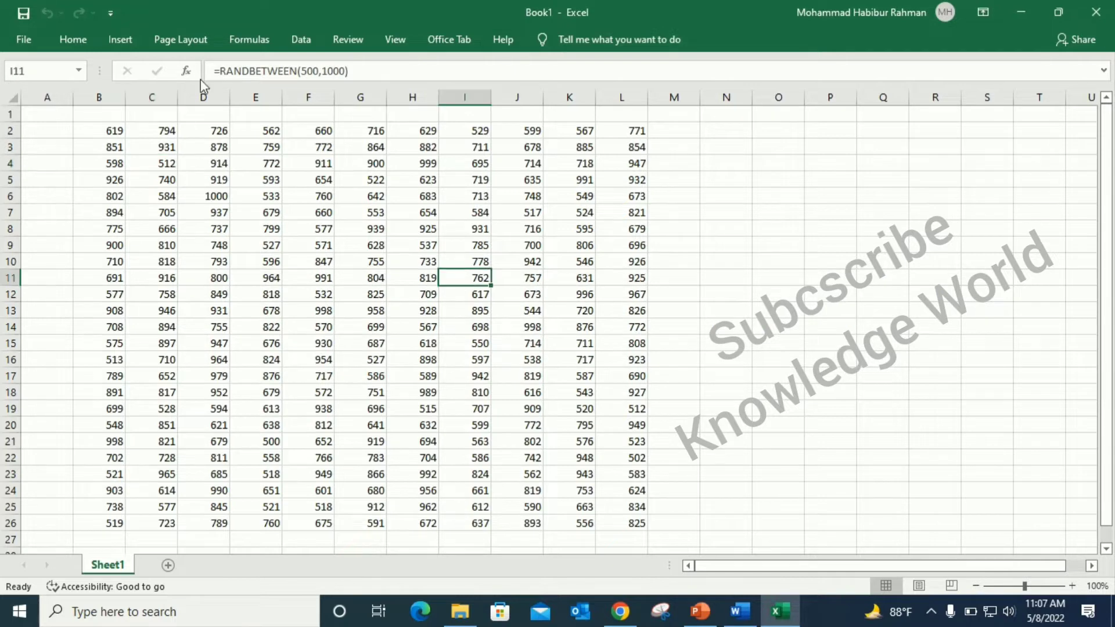
pyautogui.press('F9')
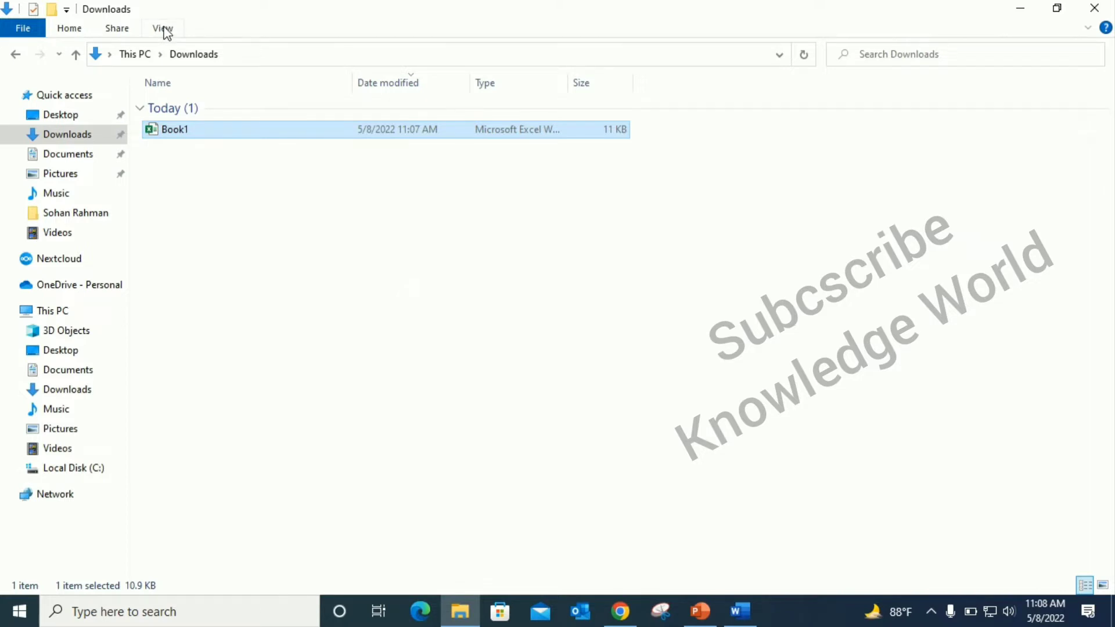
# Step: Turn on File name extensions in File Explorer's View options so Book1.xlsx appears
pyautogui.click(162, 29)
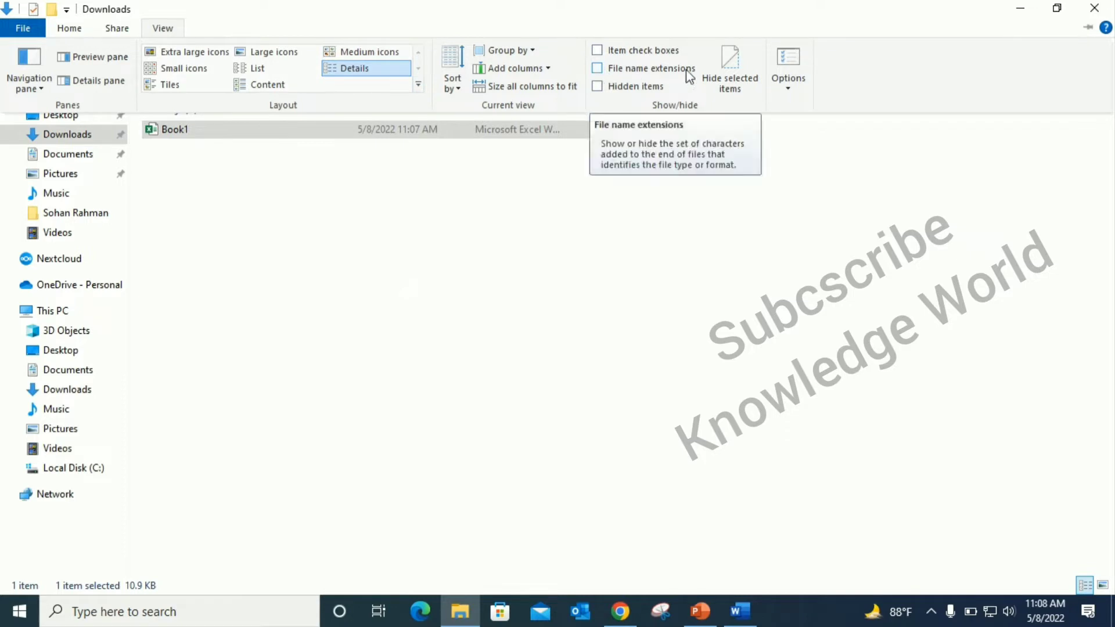
pyautogui.click(598, 68)
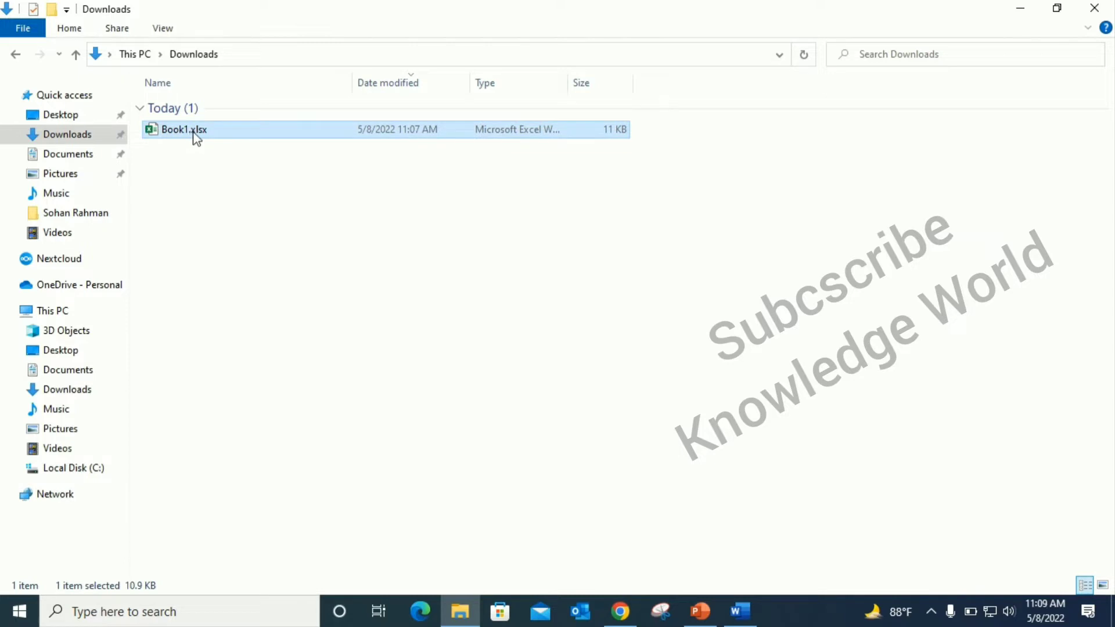
# Step: Rename Book1.xlsx to Book1.Zip, accepting the extension-change warning
pyautogui.rightClick(196, 137)
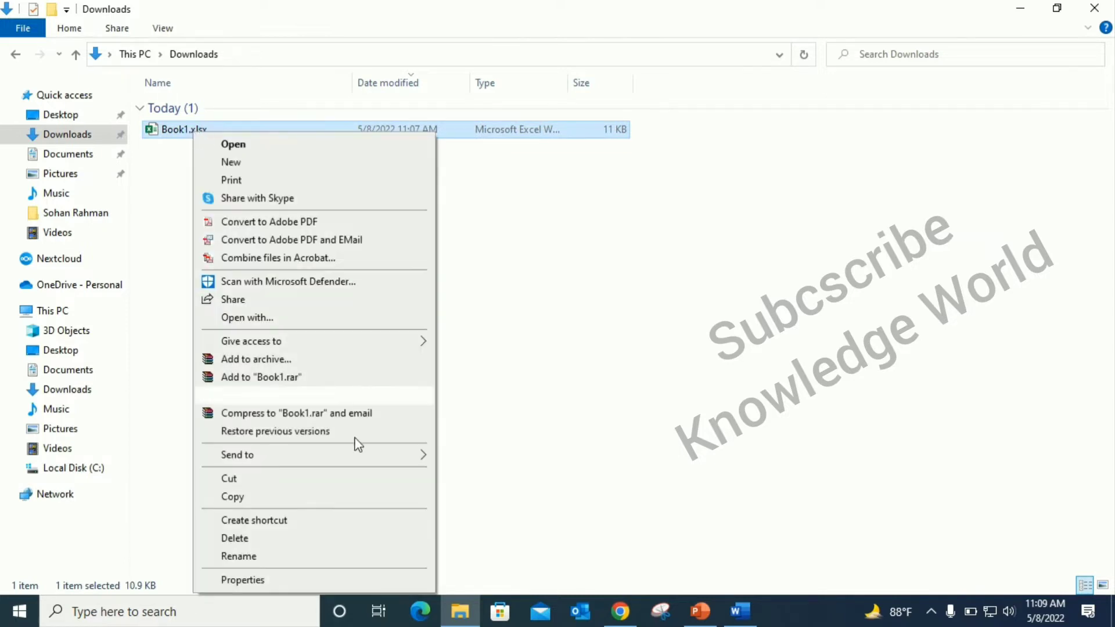
pyautogui.click(255, 555)
pyautogui.click(220, 133)
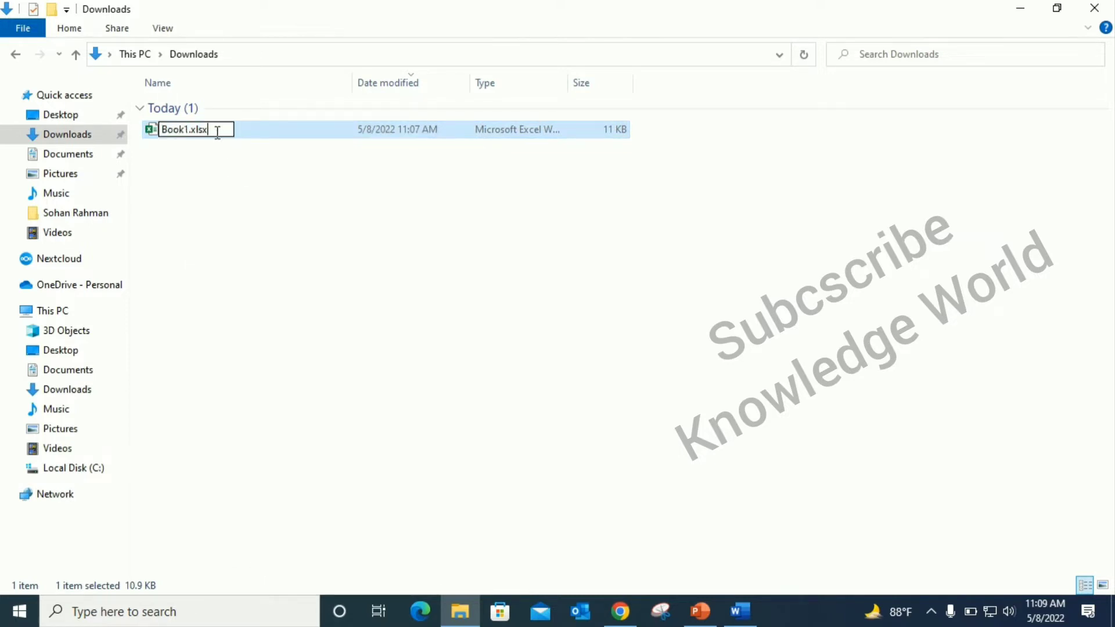
pyautogui.moveTo(218, 131); pyautogui.dragTo(193, 131)
pyautogui.write('Zi')
pyautogui.write('p')
pyautogui.press('Return')
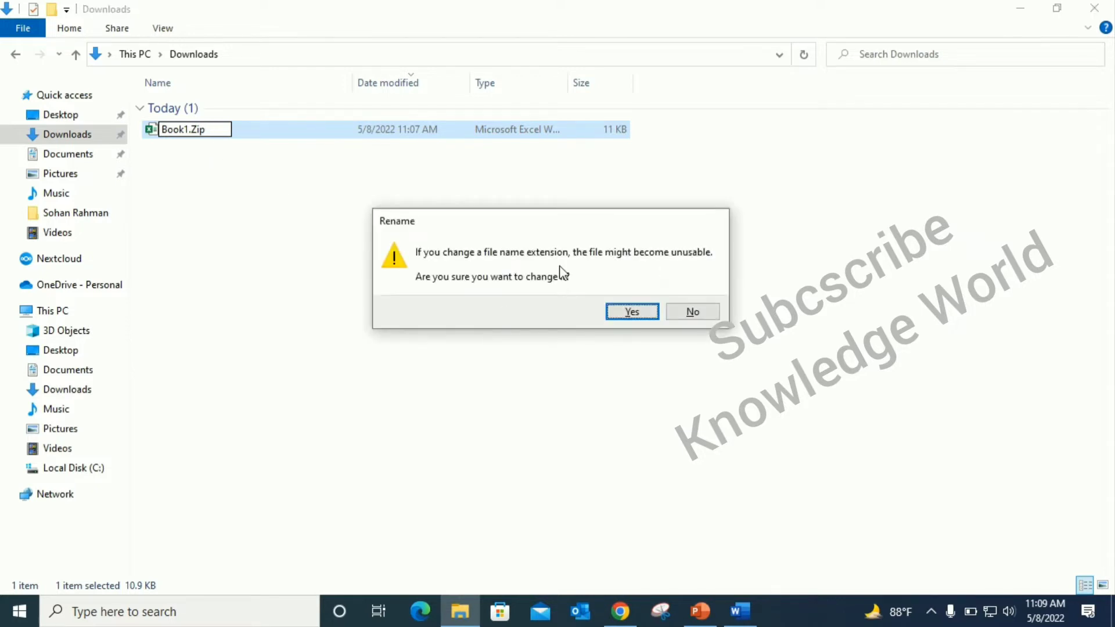
pyautogui.click(630, 313)
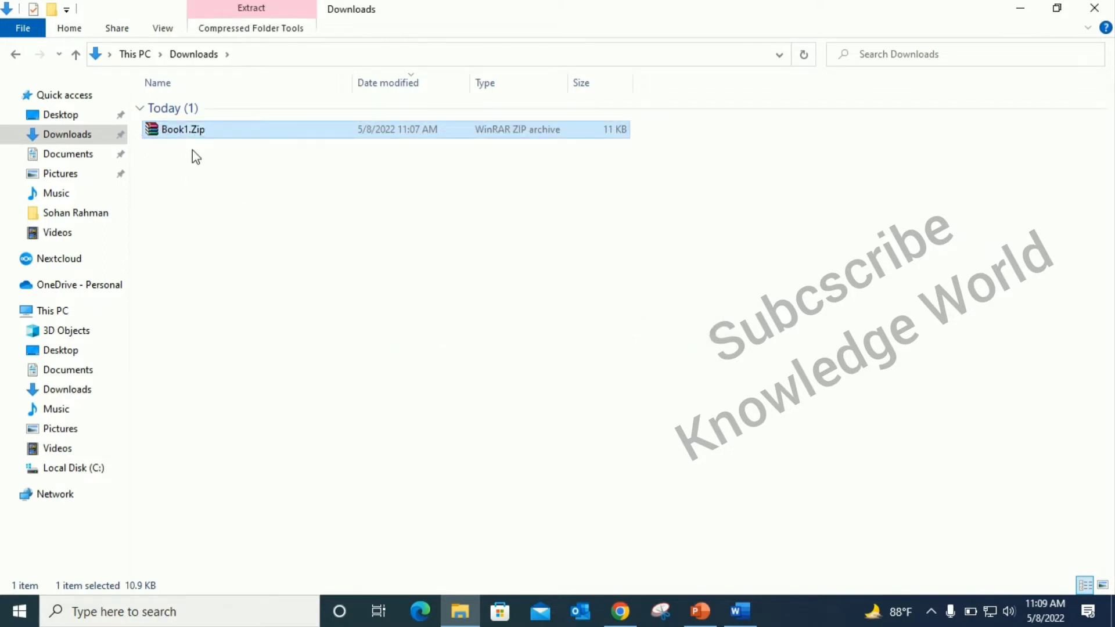
# Step: Open Book1.Zip in WinRAR, go into xl\worksheets and select sheet1.xml
pyautogui.doubleClick(211, 131)
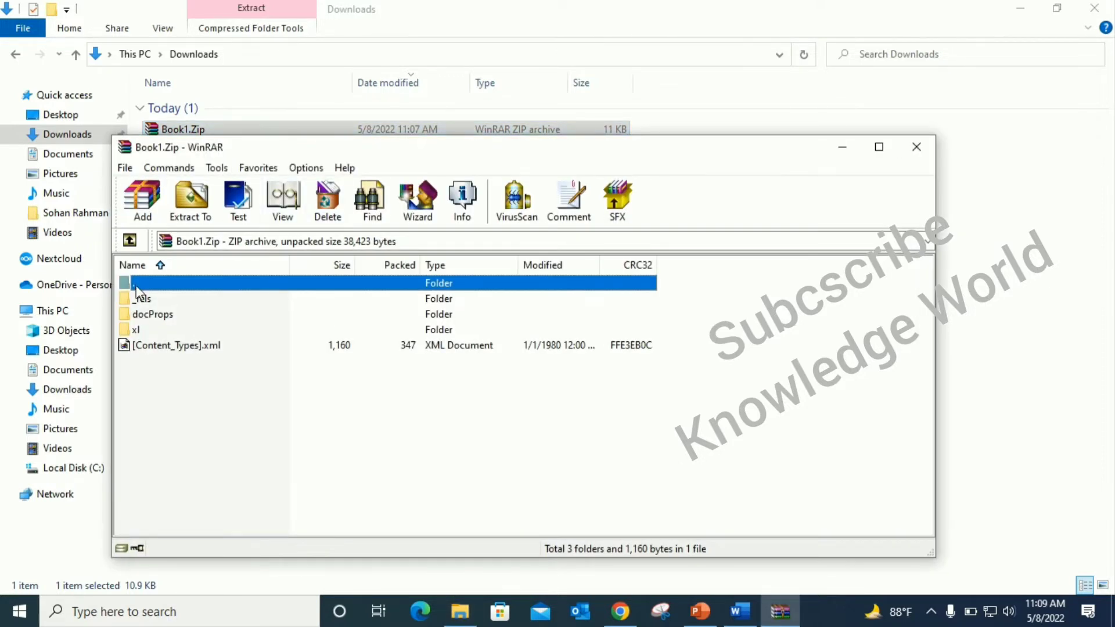
pyautogui.doubleClick(142, 331)
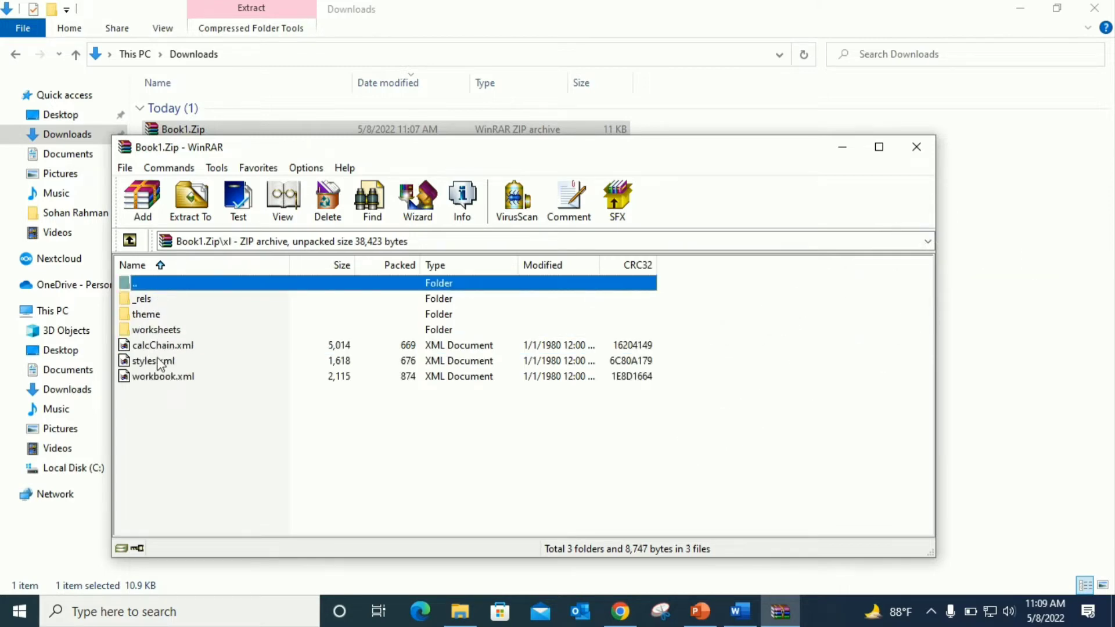
pyautogui.doubleClick(171, 330)
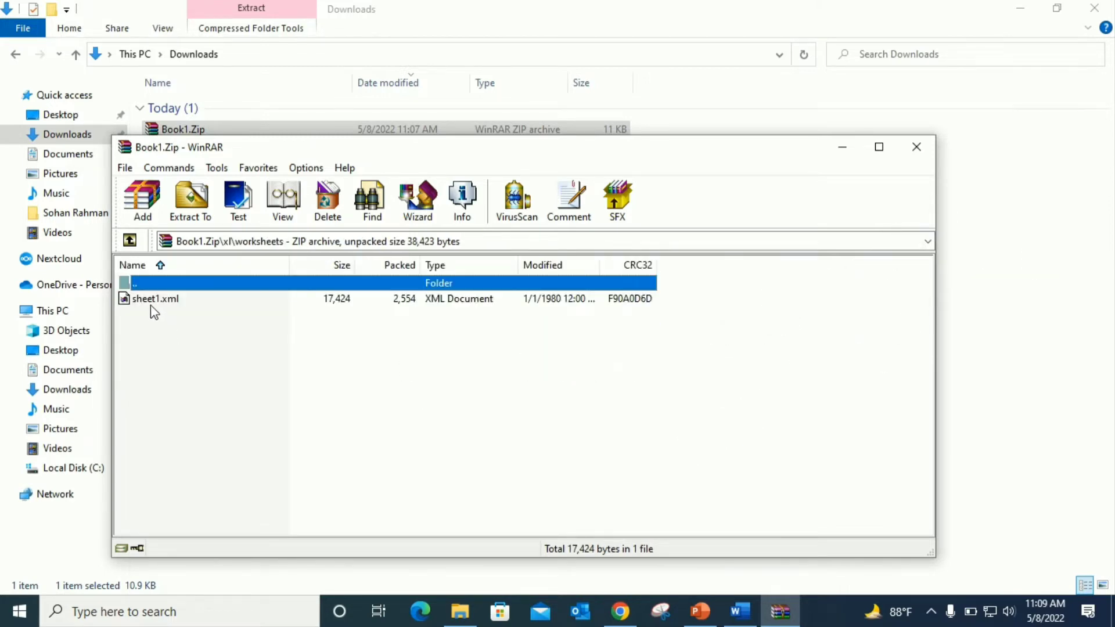
pyautogui.click(154, 301)
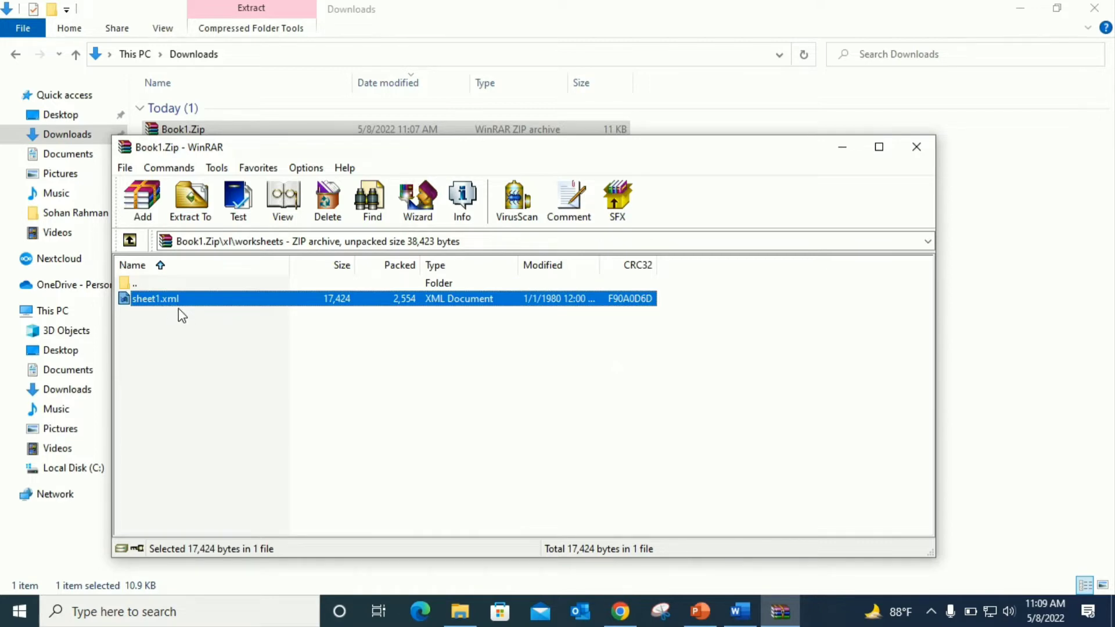
# Step: Open the archive's sheet1.xml in Notepad and bring its window to the front
pyautogui.doubleClick(174, 306)
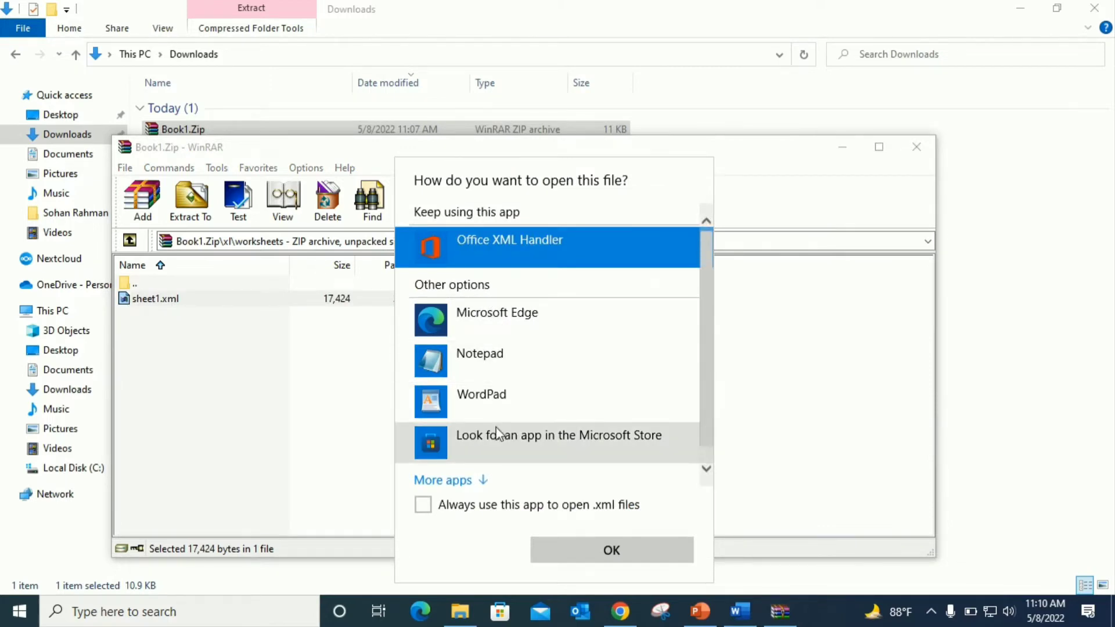
pyautogui.click(516, 355)
pyautogui.click(592, 549)
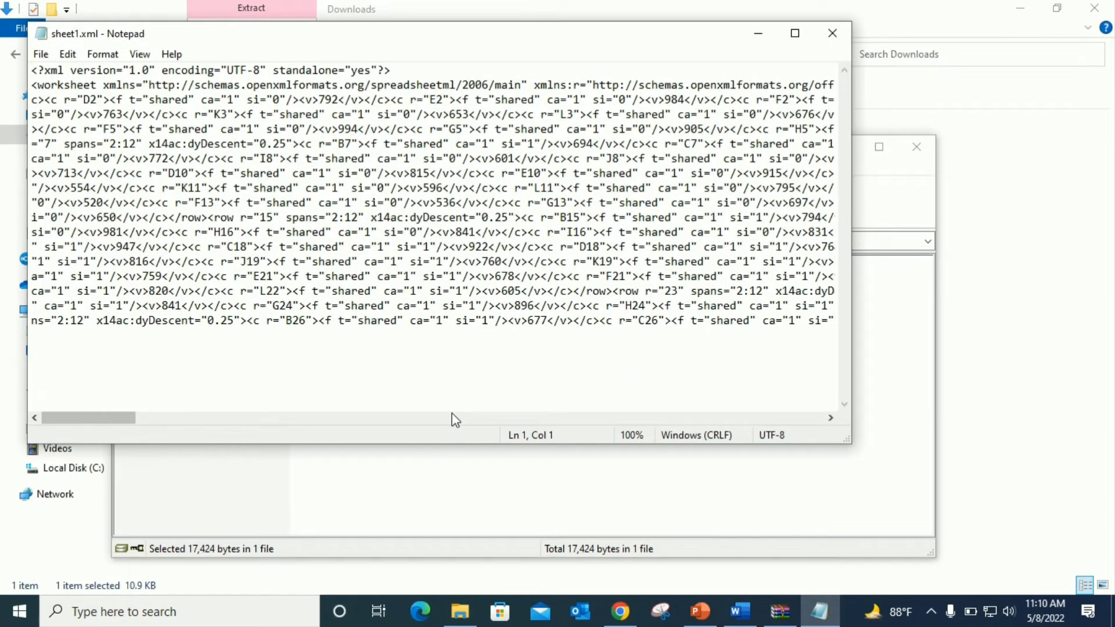
pyautogui.hotkey('alt', 'F4')
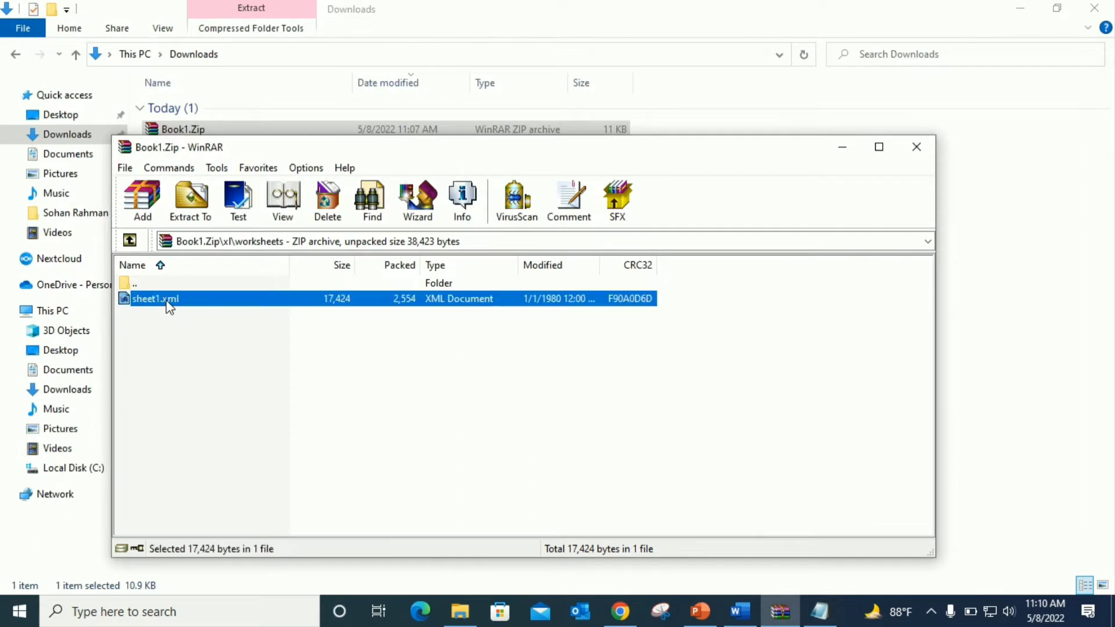
pyautogui.rightClick(170, 303)
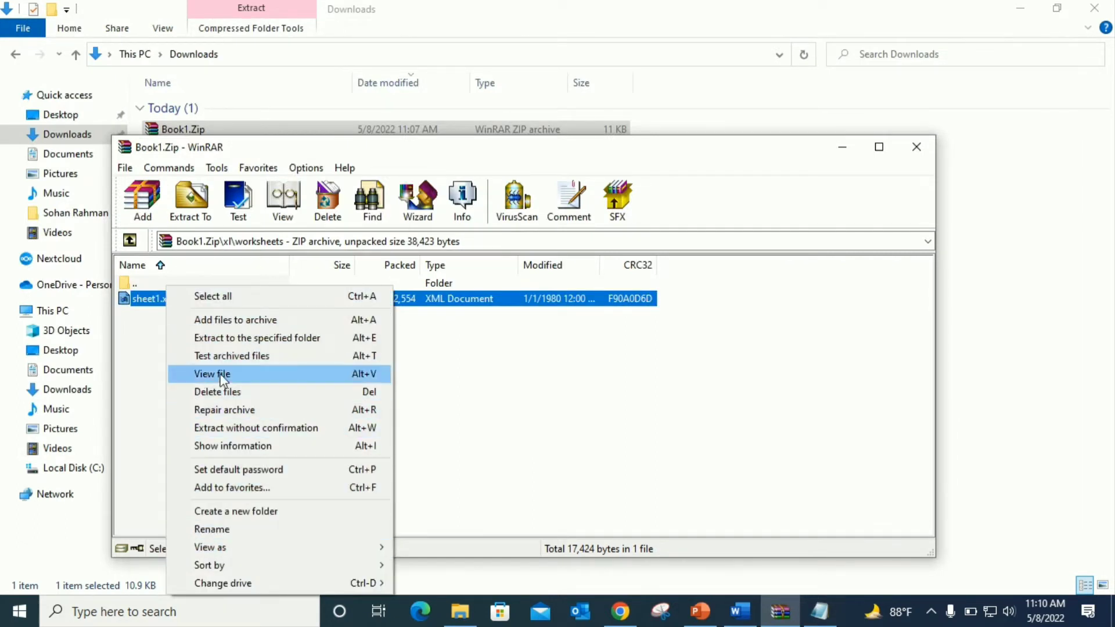
pyautogui.click(585, 386)
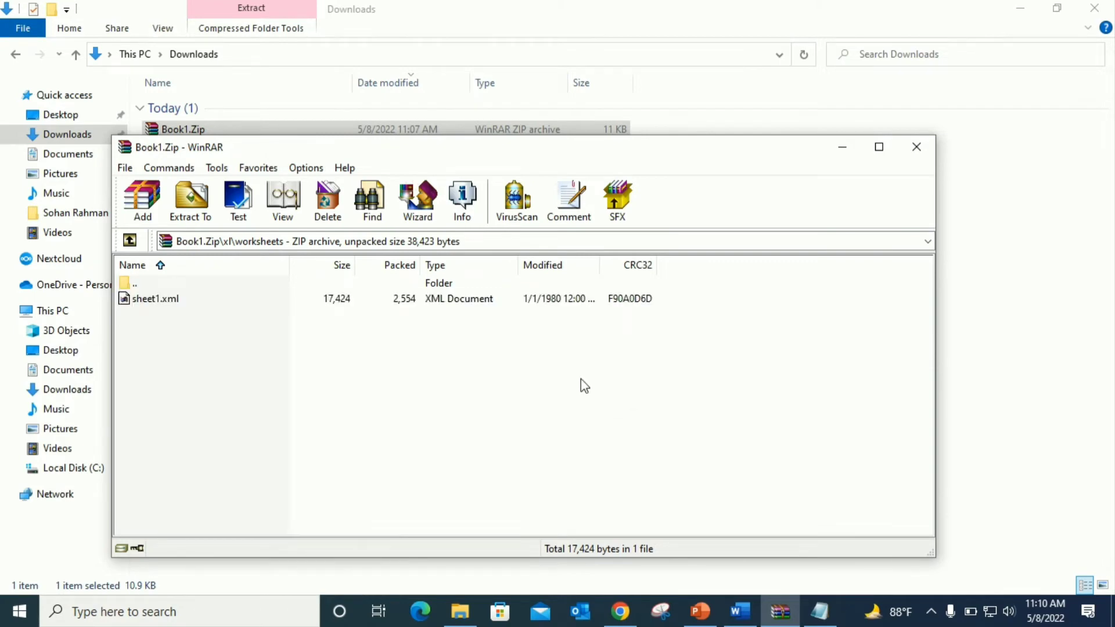
pyautogui.click(822, 613)
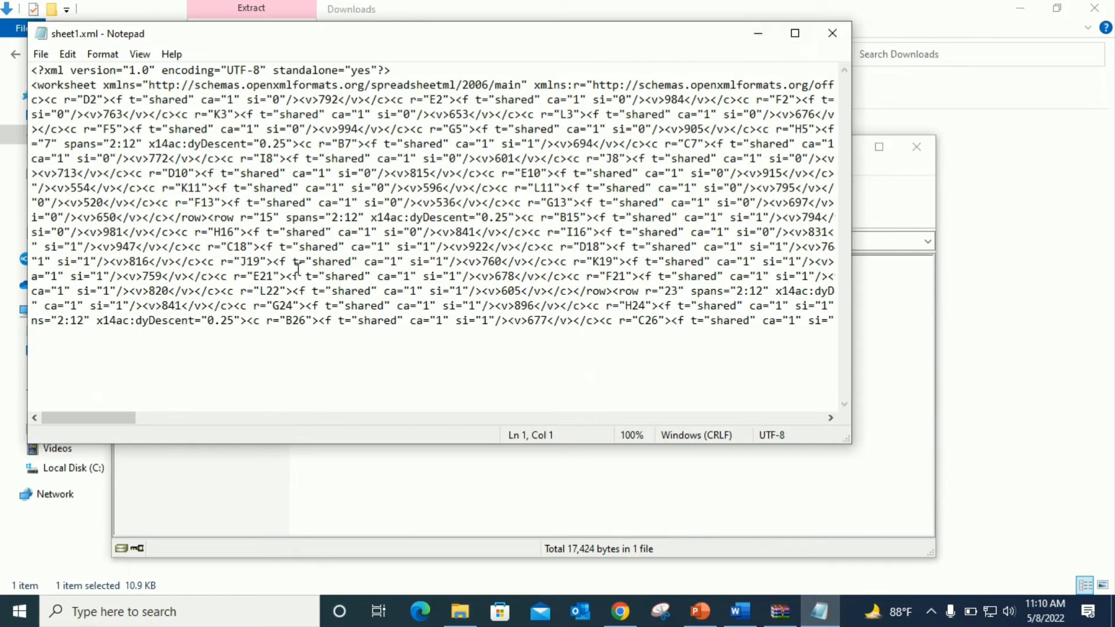
# Step: Search sheet1.xml for 'pro' to locate the sheetProtection element
pyautogui.click(296, 173)
pyautogui.moveTo(122, 129)
pyautogui.mouseDown()
pyautogui.moveTo(369, 220)
pyautogui.moveTo(735, 321)
pyautogui.mouseUp()
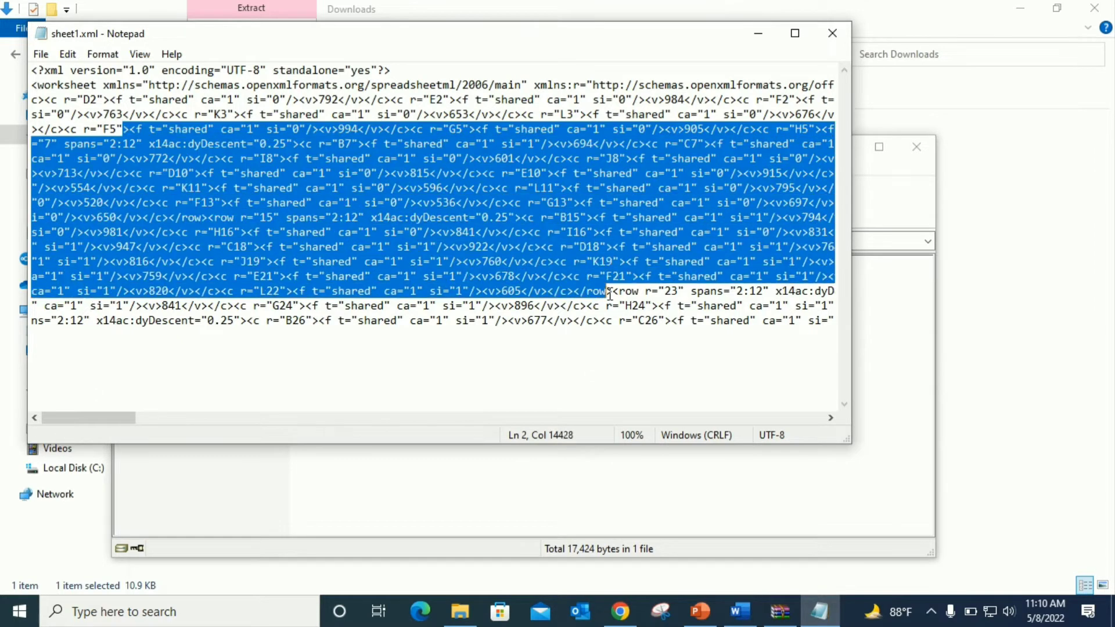
pyautogui.click(358, 218)
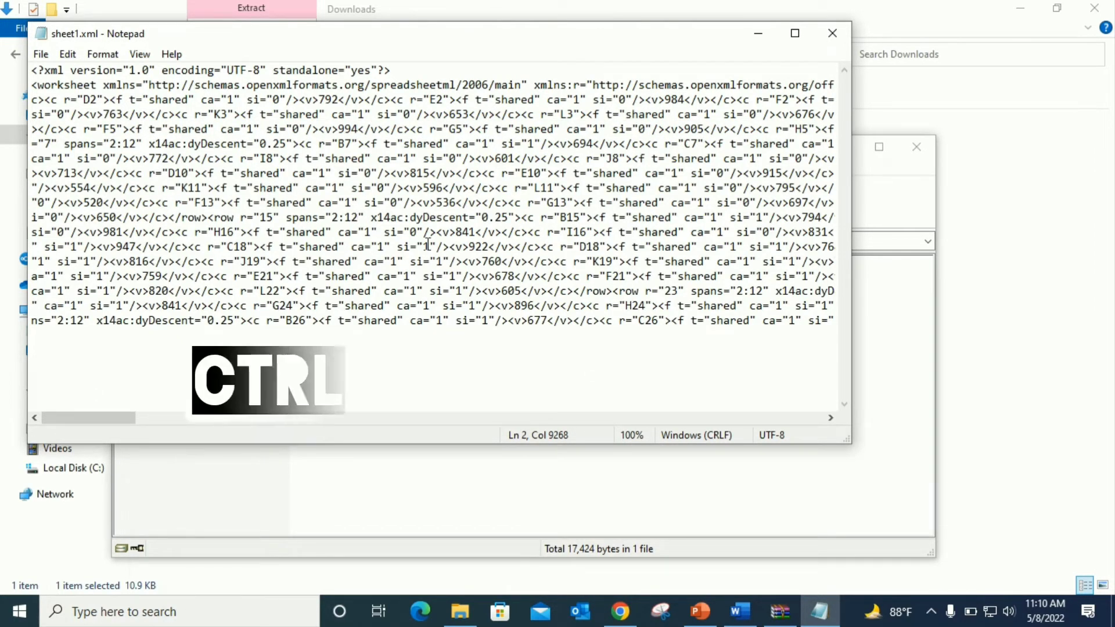
pyautogui.hotkey('ctrl', 'f')
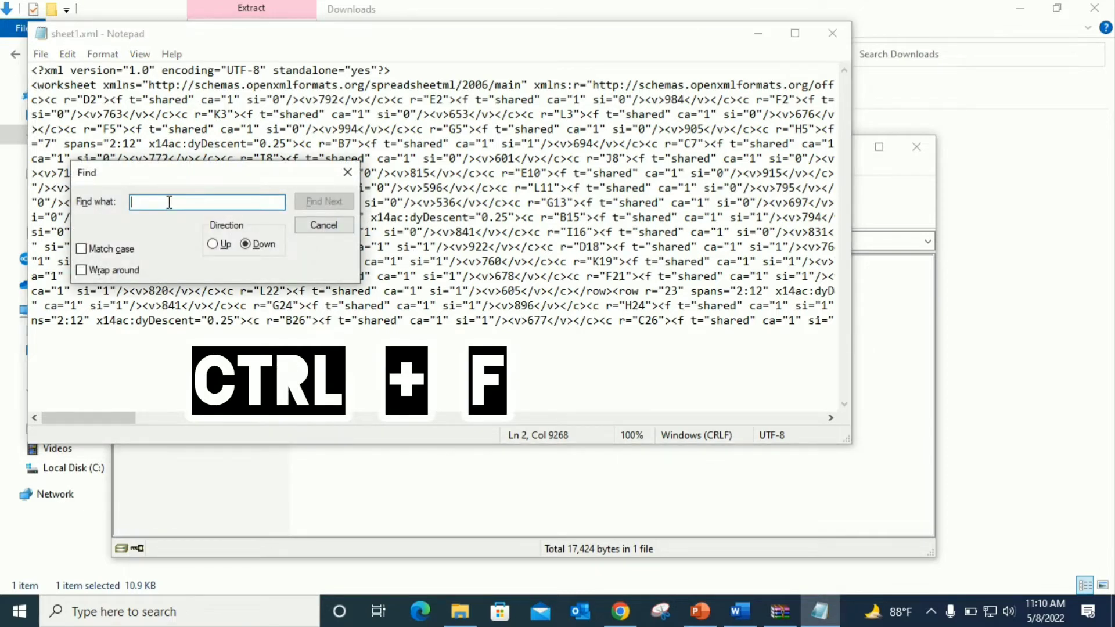
pyautogui.write('pr')
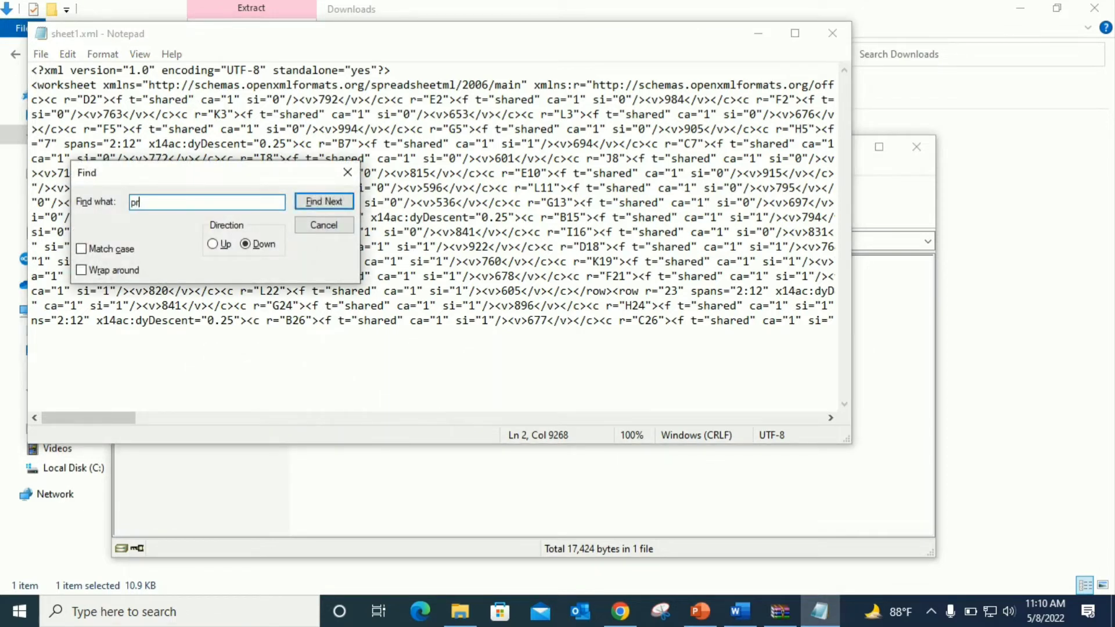
pyautogui.write('otect')
pyautogui.click(314, 202)
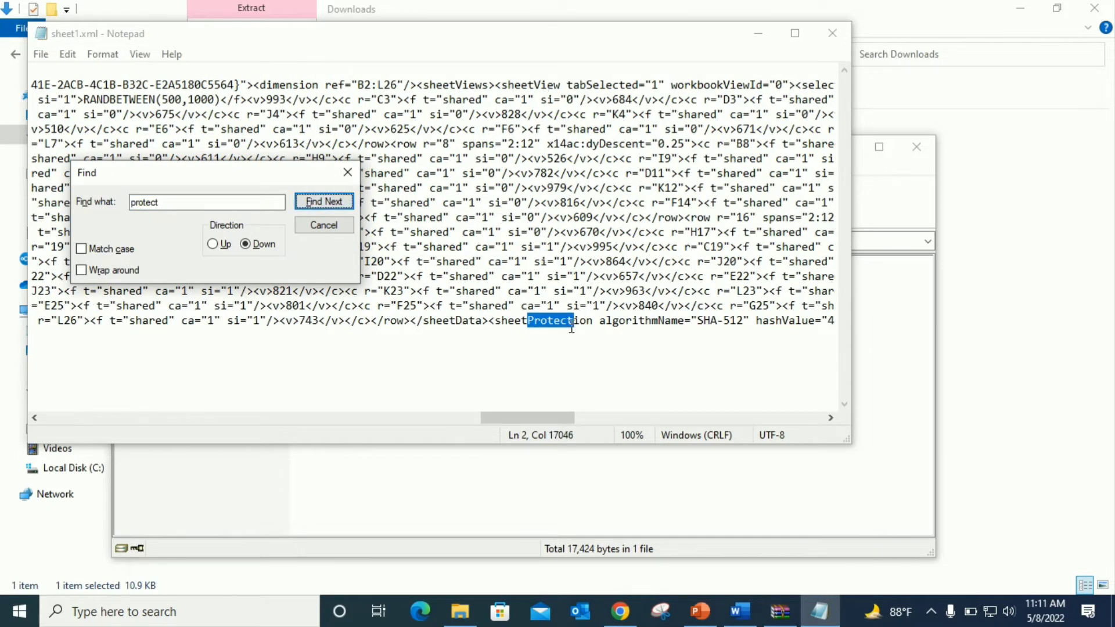
pyautogui.click(347, 173)
pyautogui.moveTo(588, 320); pyautogui.dragTo(522, 323)
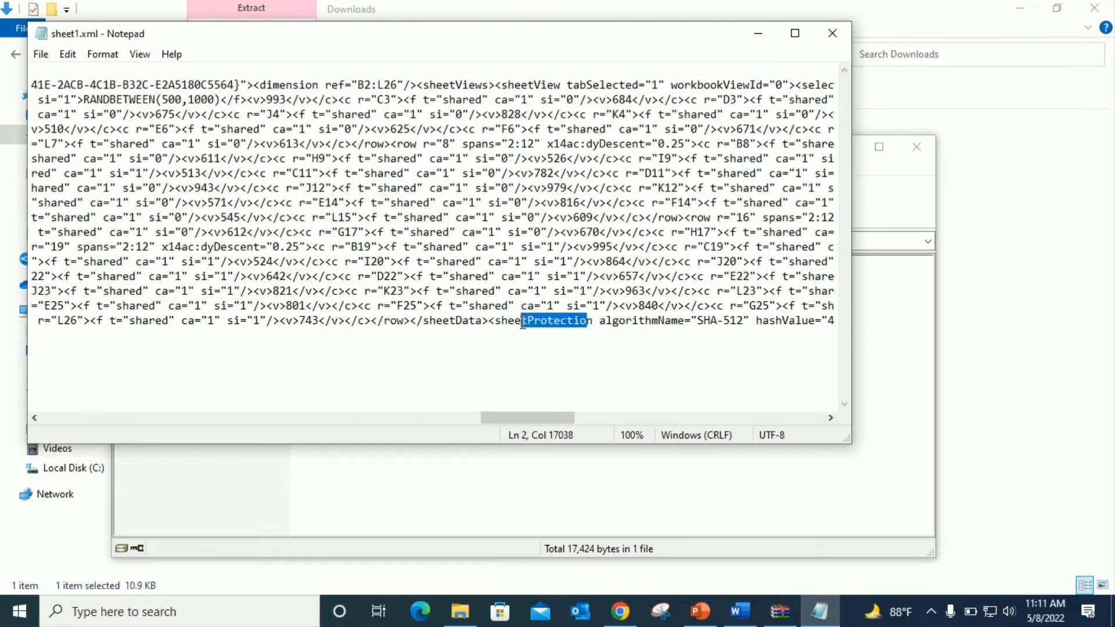
# Step: Select the text from <sheetProtection up to </worksheet> and delete it
pyautogui.click(494, 321)
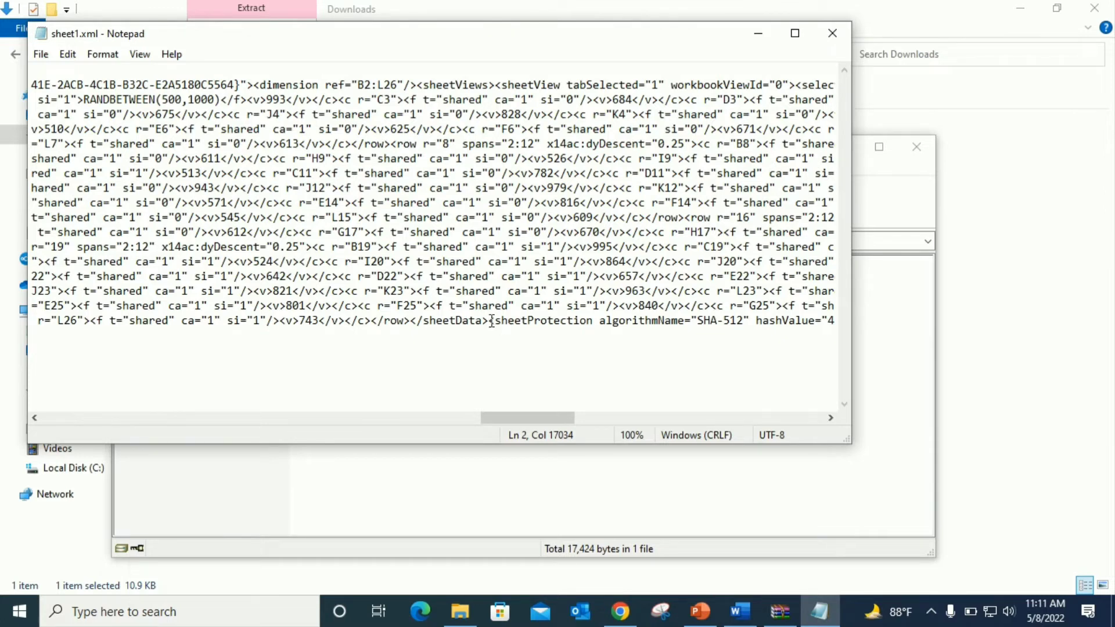
pyautogui.click(491, 320)
pyautogui.moveTo(491, 321)
pyautogui.mouseDown()
pyautogui.moveTo(848, 325)
pyautogui.moveTo(710, 331)
pyautogui.moveTo(717, 326)
pyautogui.mouseUp()
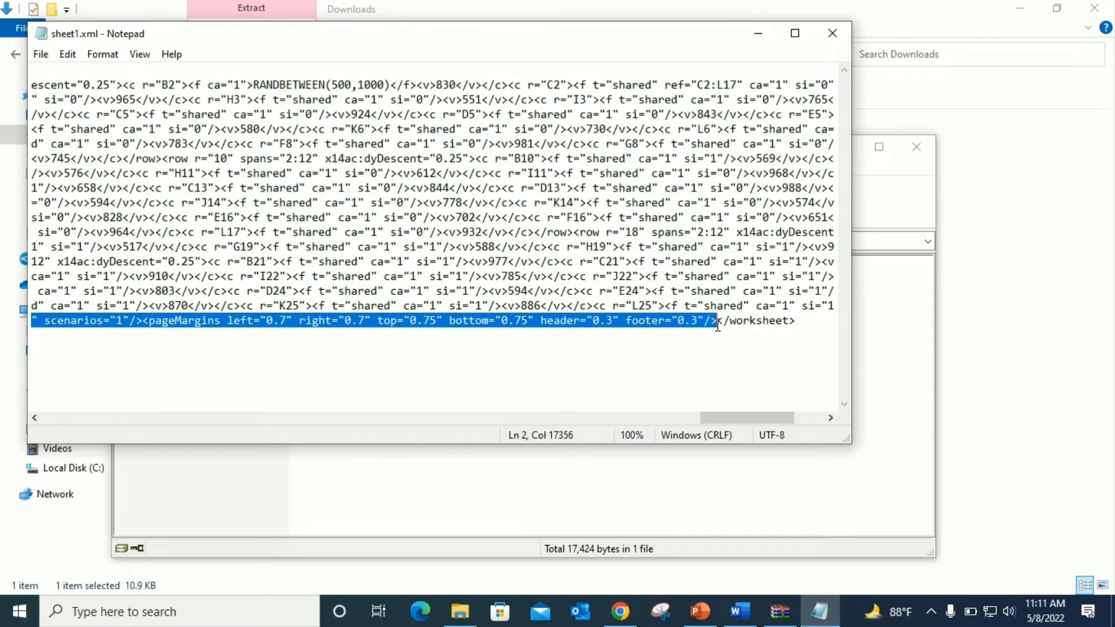
pyautogui.moveTo(747, 418); pyautogui.dragTo(514, 402)
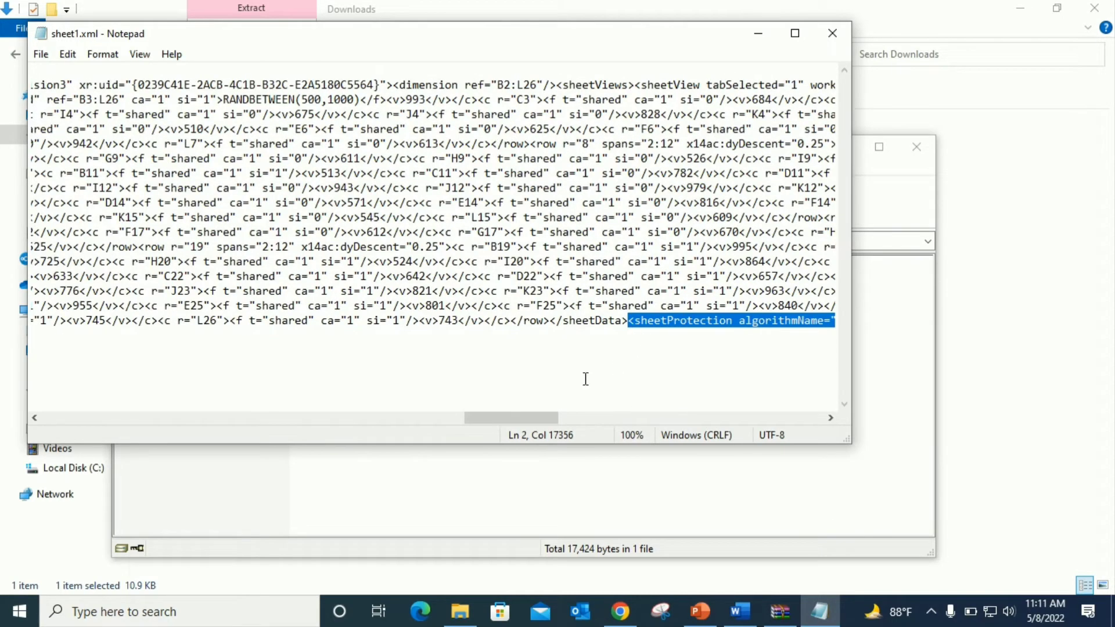
pyautogui.moveTo(518, 422); pyautogui.dragTo(778, 422)
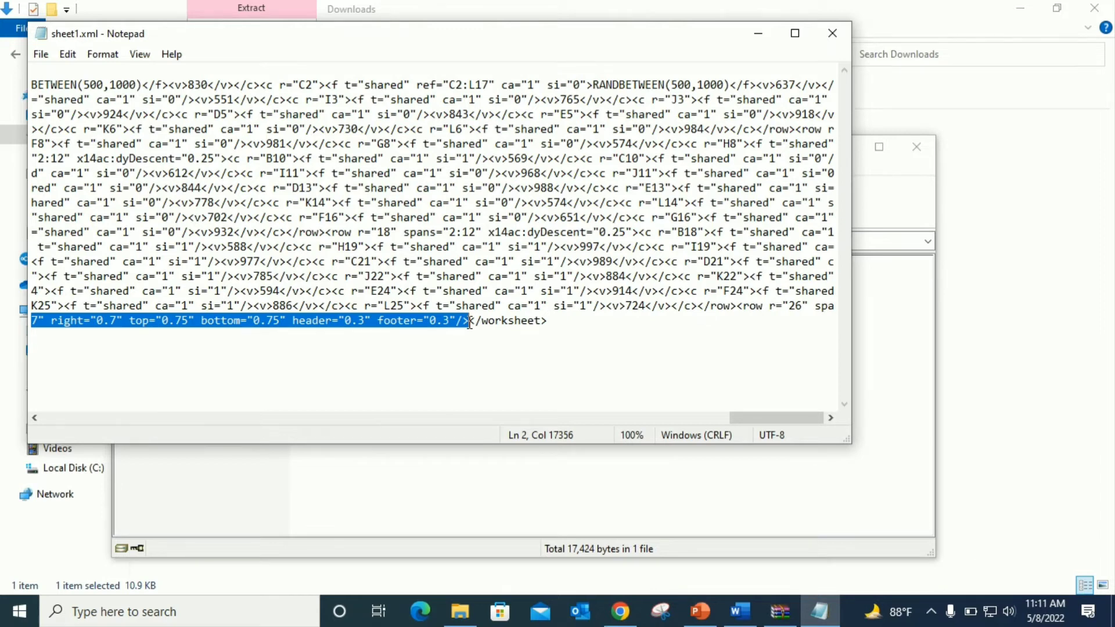
pyautogui.press('Delete')
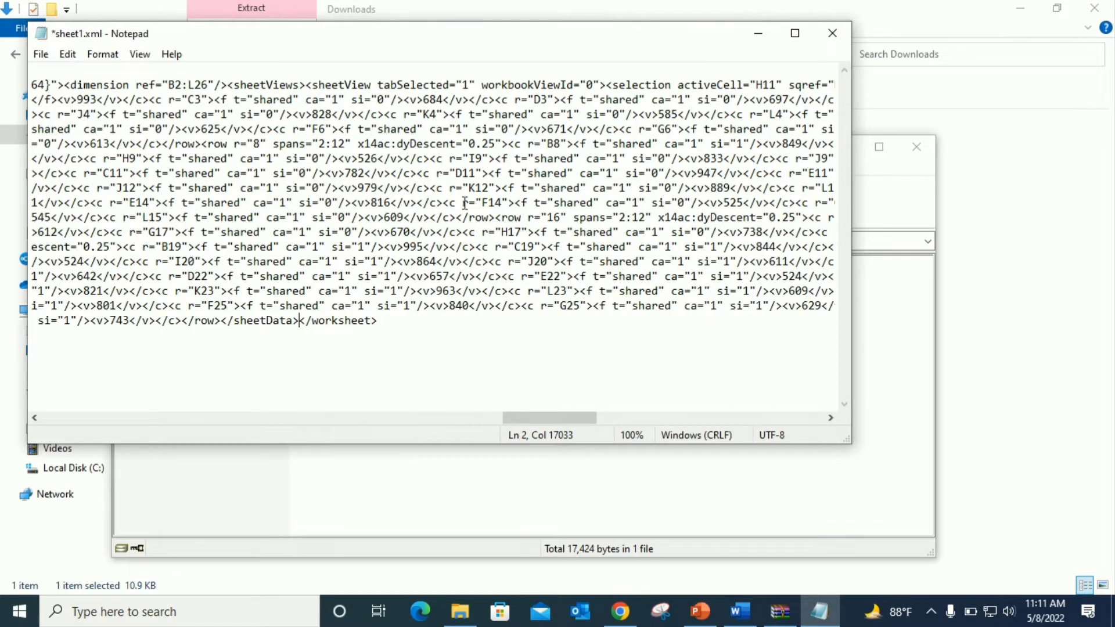
# Step: Save the edited sheet1.xml into Downloads with Save As, then close Notepad
pyautogui.click(40, 54)
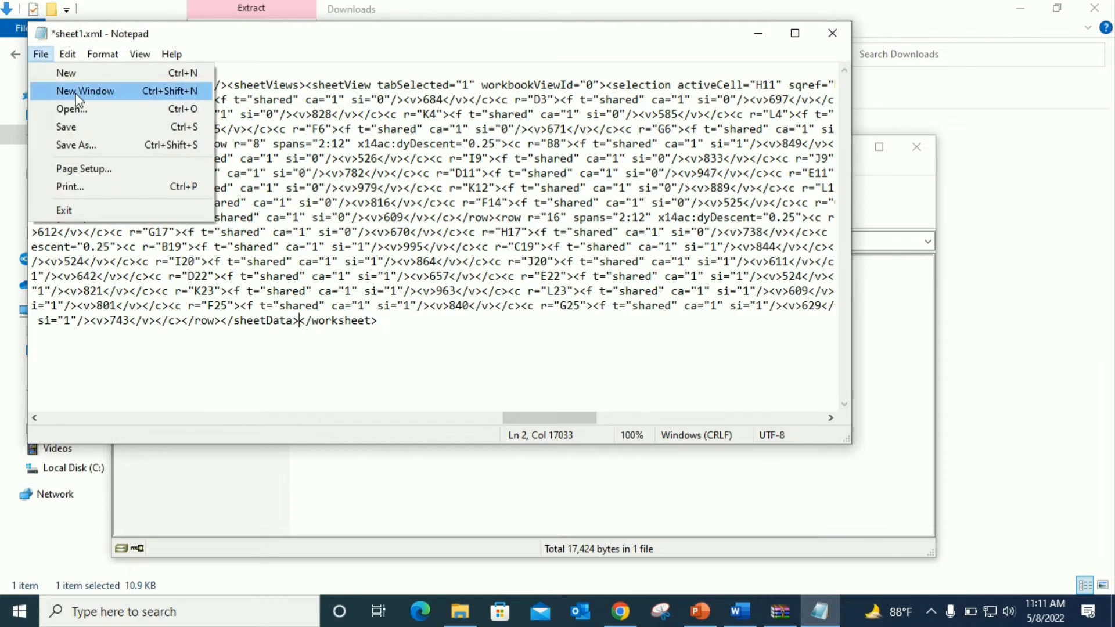
pyautogui.click(92, 142)
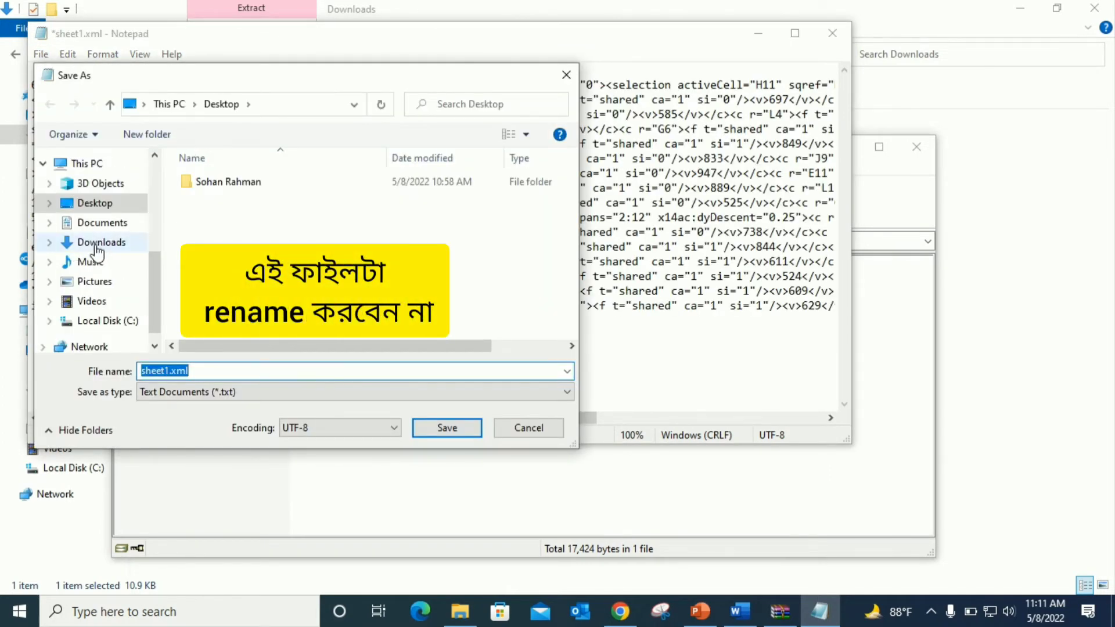
pyautogui.click(96, 244)
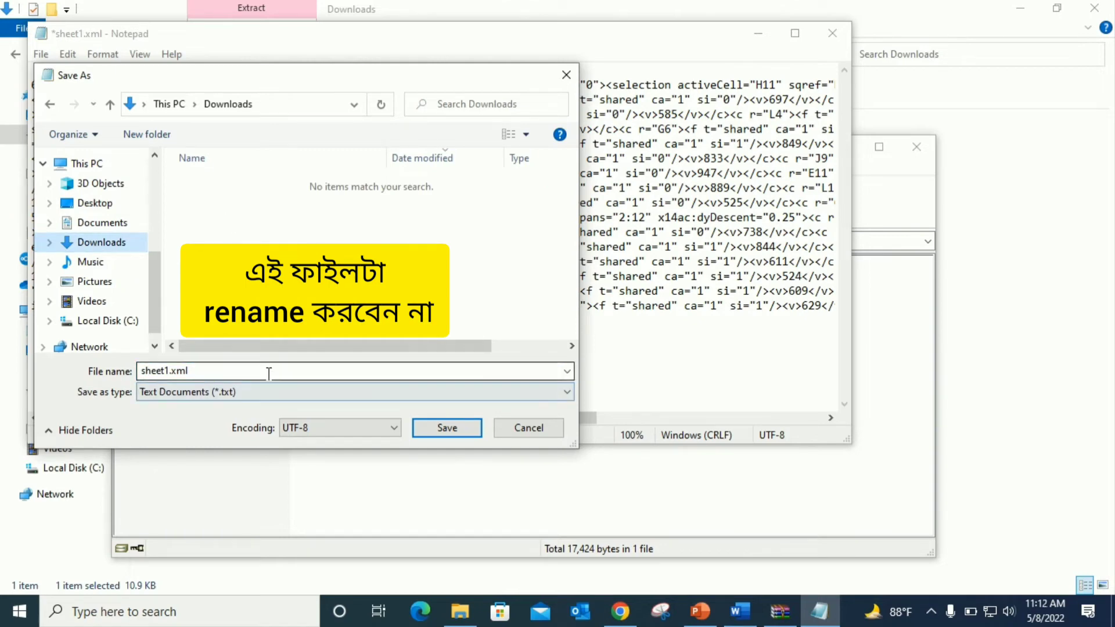
pyautogui.click(447, 429)
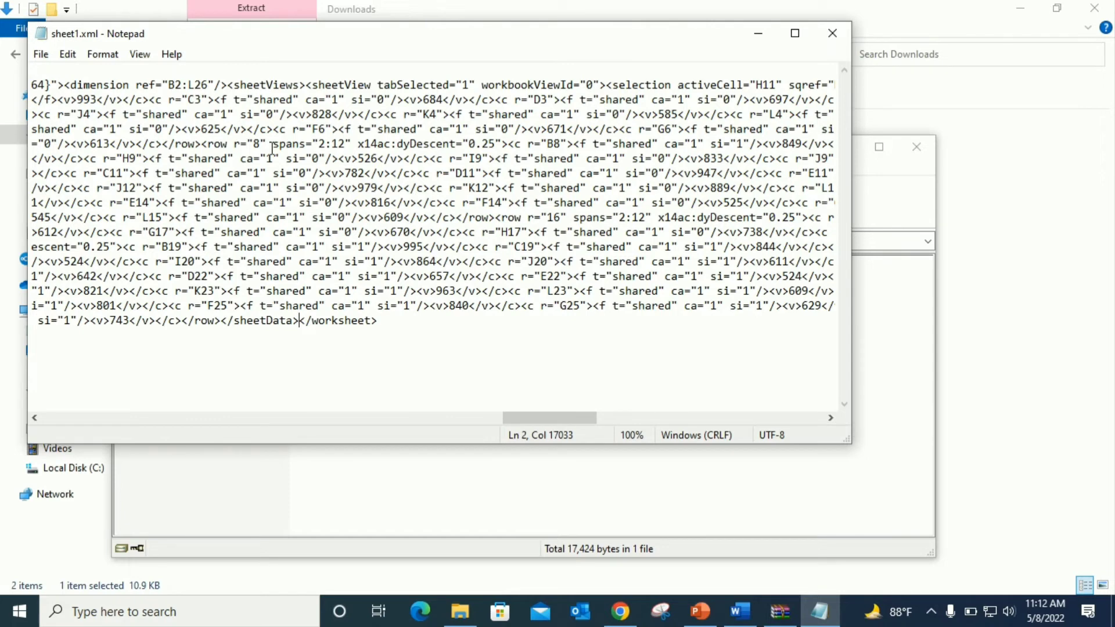
pyautogui.click(832, 34)
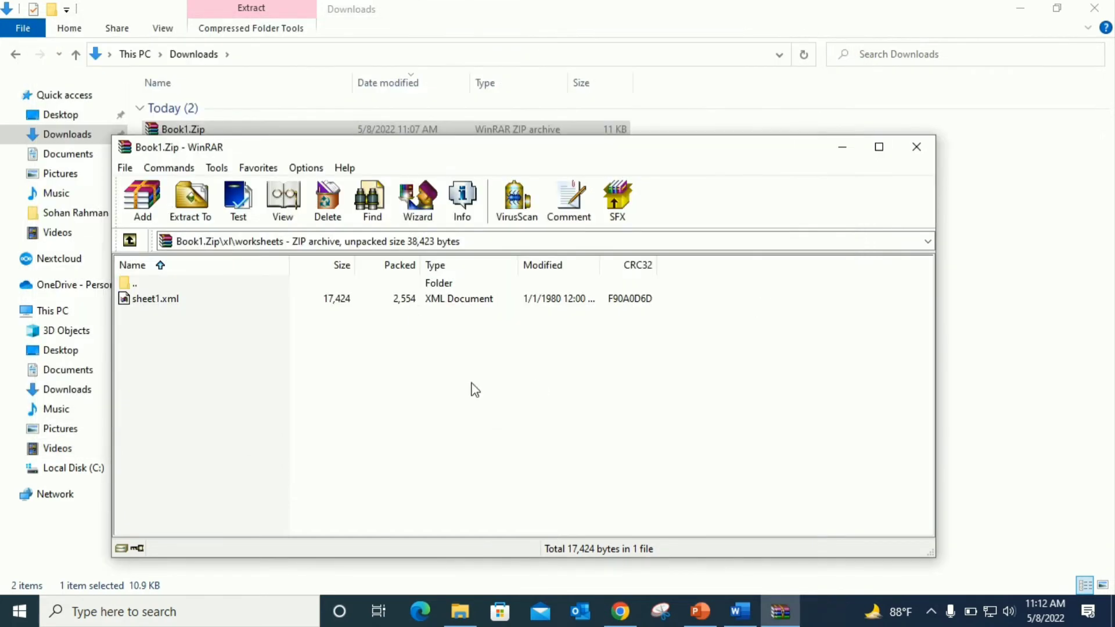
# Step: Drag the edited sheet1.xml from Downloads into the archive's worksheets folder, replacing the original
pyautogui.moveTo(409, 156); pyautogui.dragTo(705, 174)
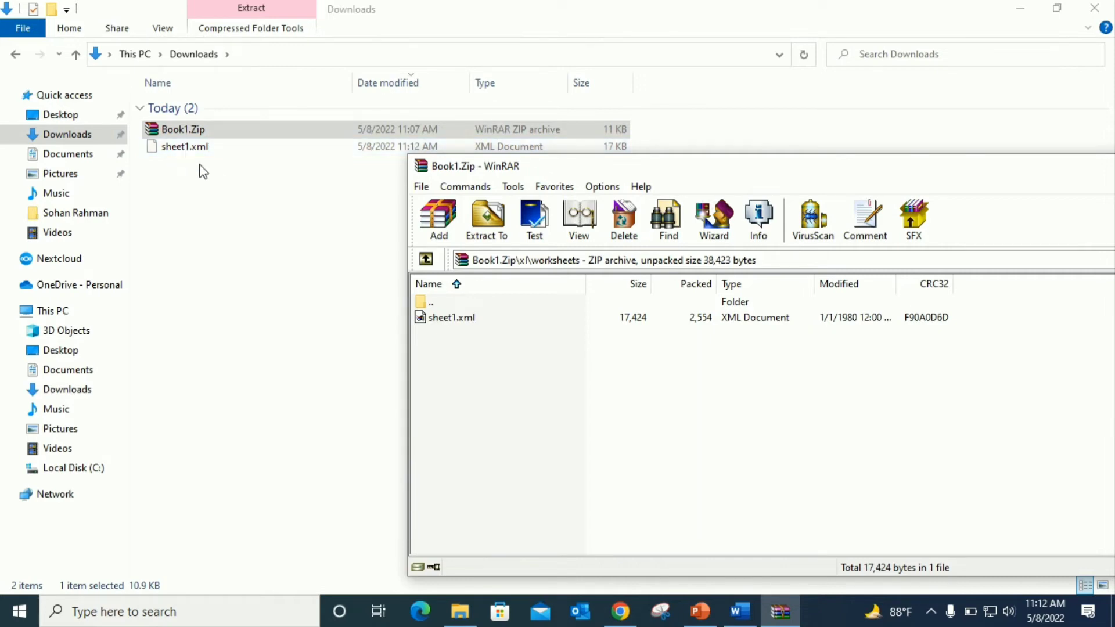
pyautogui.click(183, 148)
pyautogui.moveTo(198, 151)
pyautogui.mouseDown()
pyautogui.moveTo(581, 361)
pyautogui.moveTo(544, 377)
pyautogui.mouseUp()
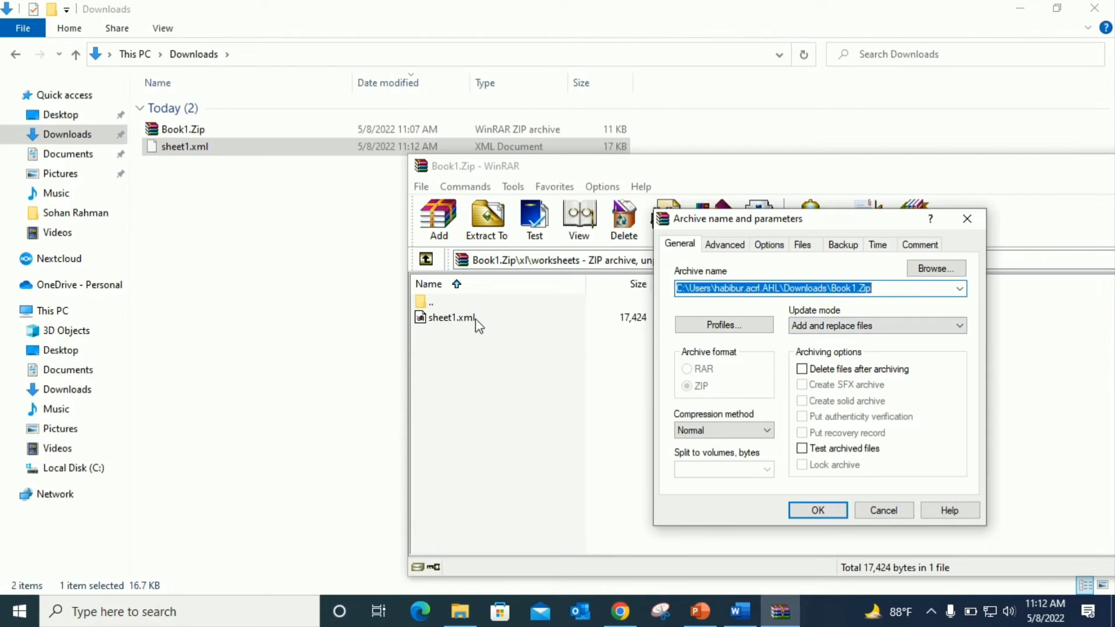
pyautogui.click(822, 514)
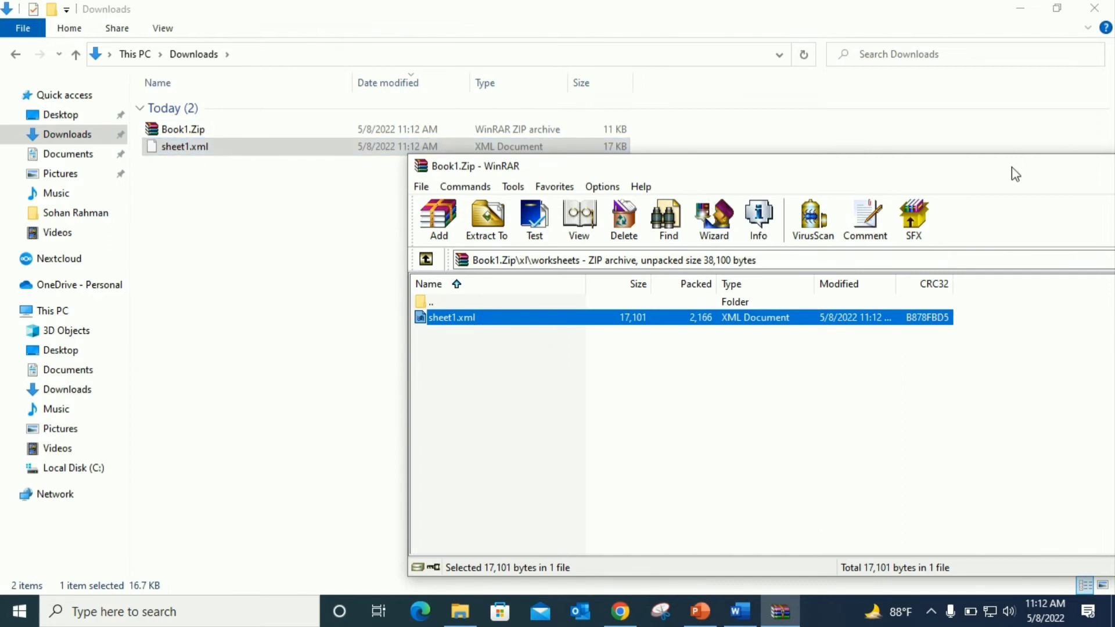
pyautogui.moveTo(1012, 173); pyautogui.dragTo(801, 193)
# Step: Close the archive window and rename Book1.Zip to Book1.xlsx, confirming the extension change
pyautogui.click(1001, 185)
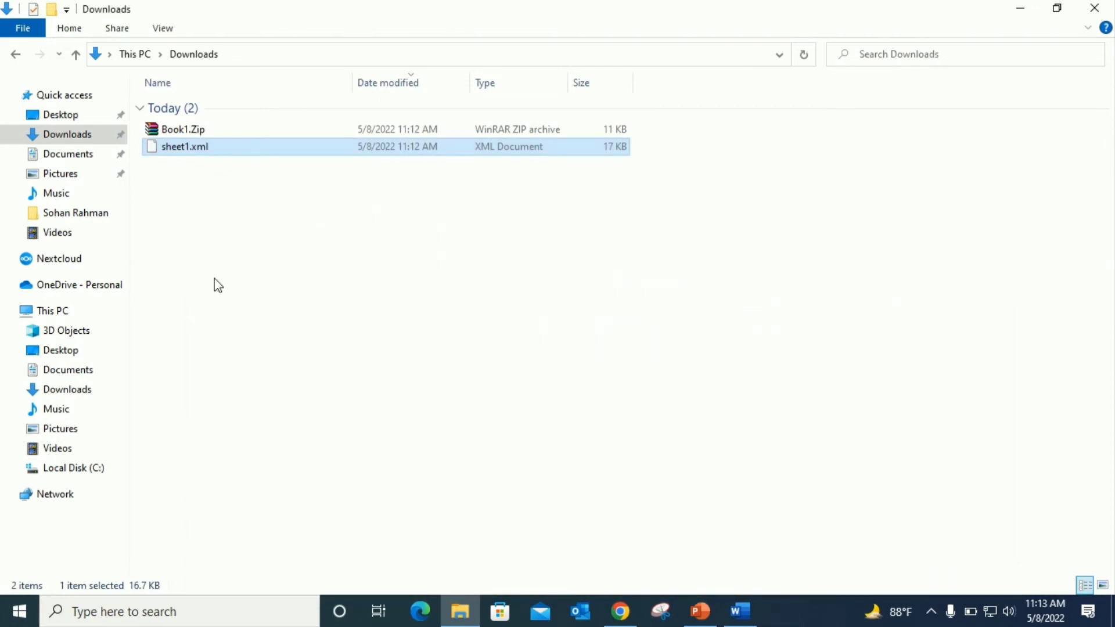
pyautogui.click(194, 174)
pyautogui.click(200, 133)
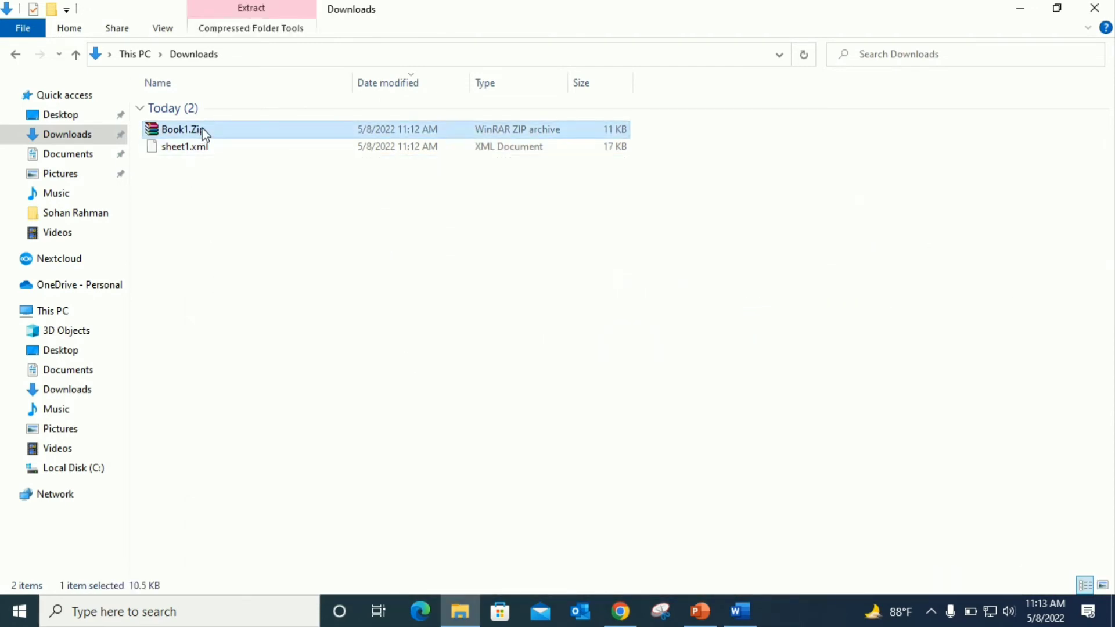
pyautogui.rightClick(205, 135)
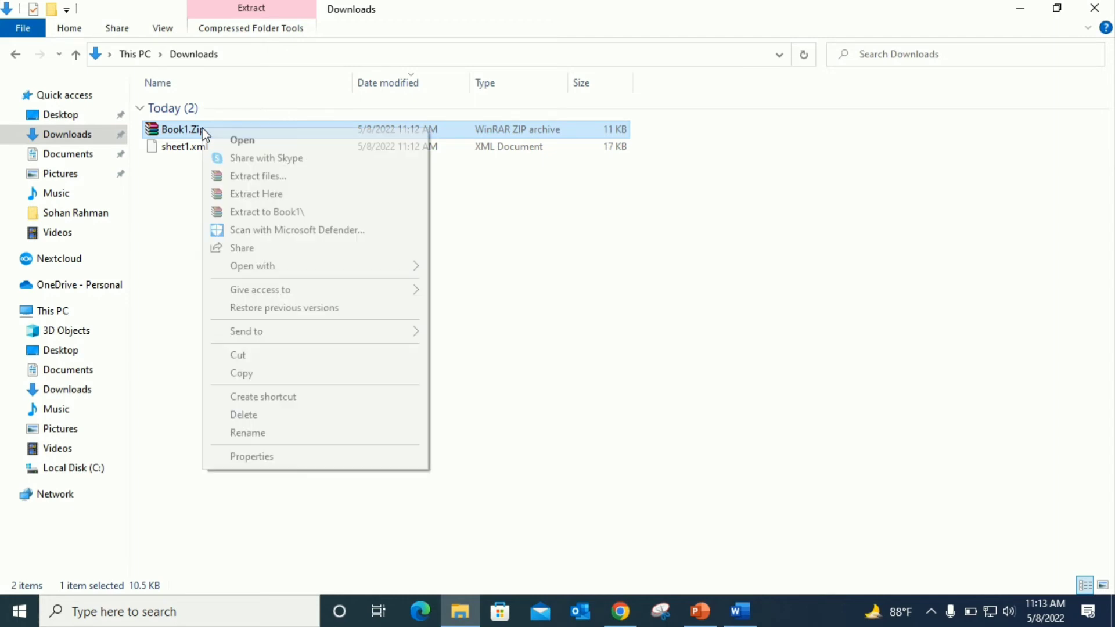
pyautogui.click(248, 433)
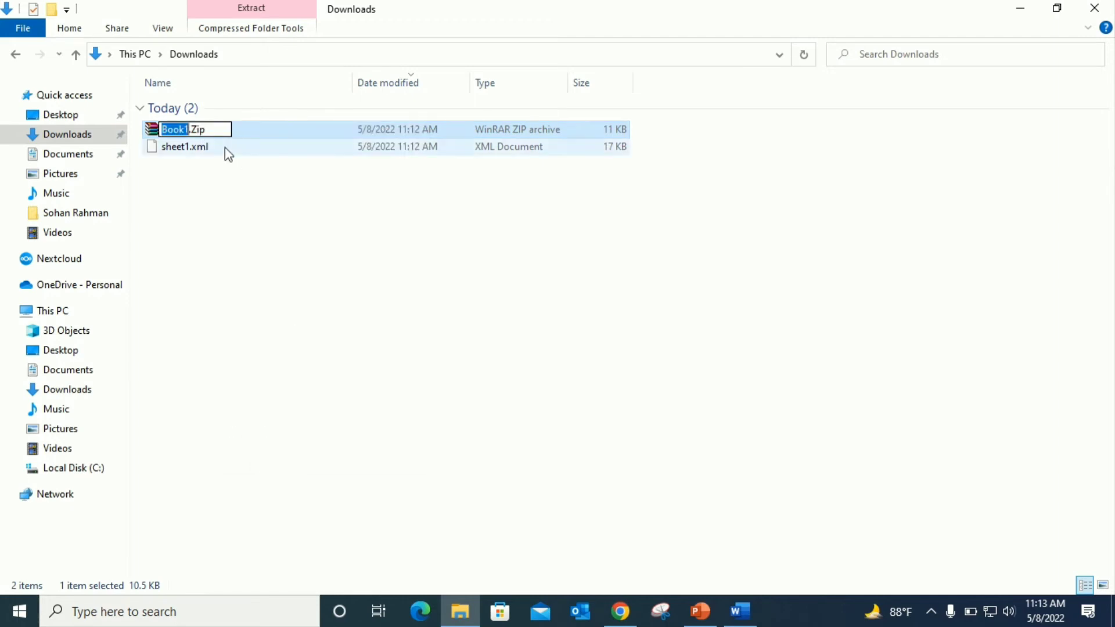
pyautogui.moveTo(209, 129); pyautogui.dragTo(194, 130)
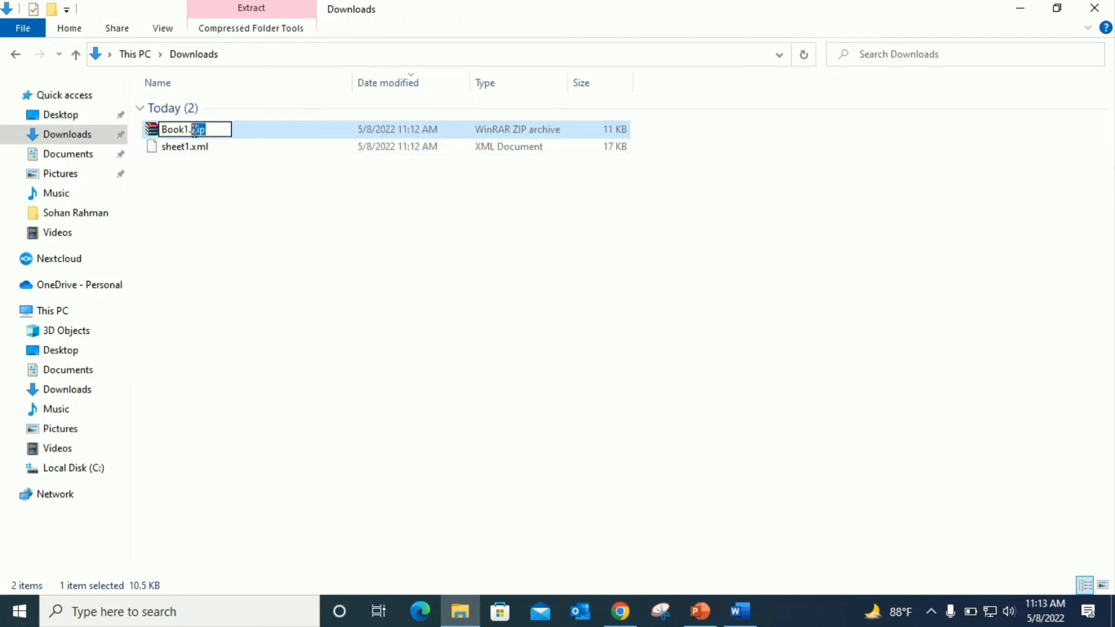
pyautogui.write('xl')
pyautogui.write('sx')
pyautogui.press('Return')
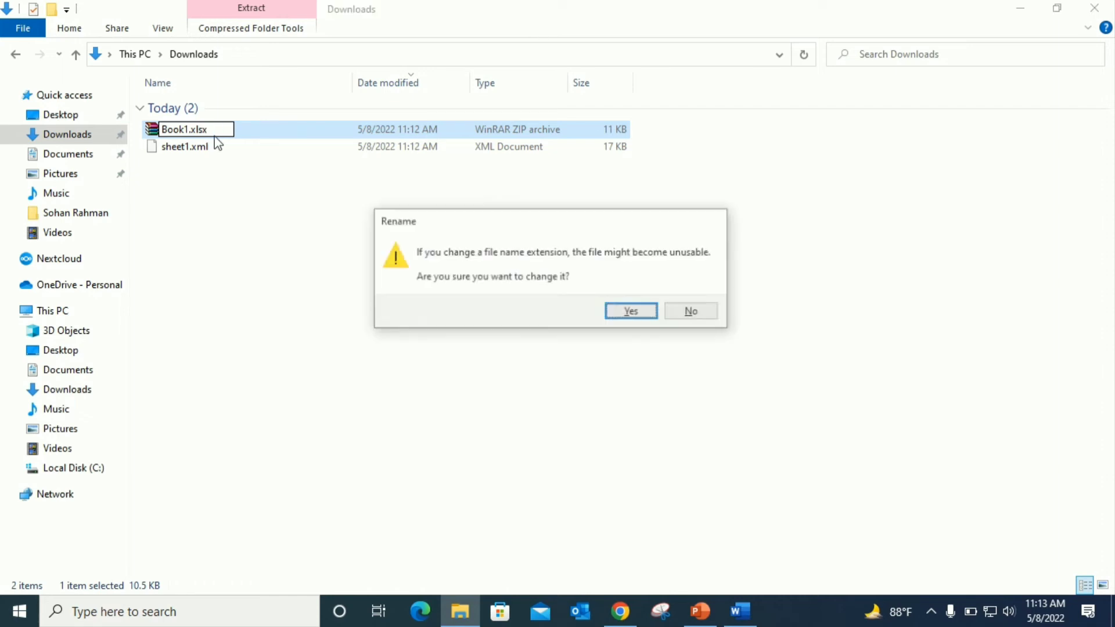
pyautogui.click(623, 307)
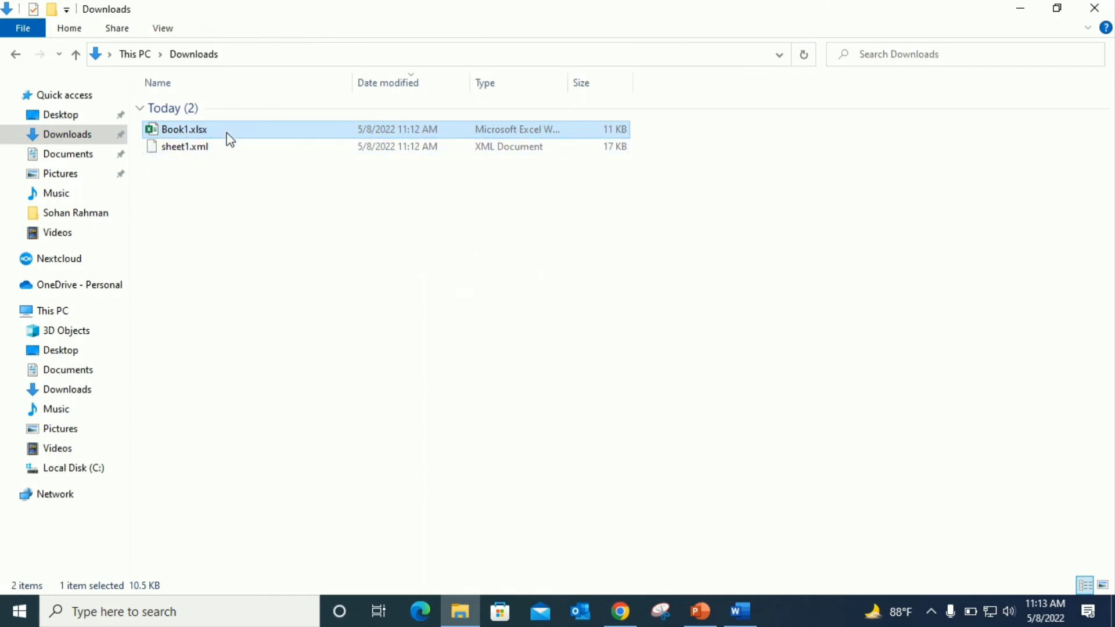
# Step: Open Book1.xlsx in Excel and edit the formula in cell D5 to show it is editable
pyautogui.doubleClick(209, 130)
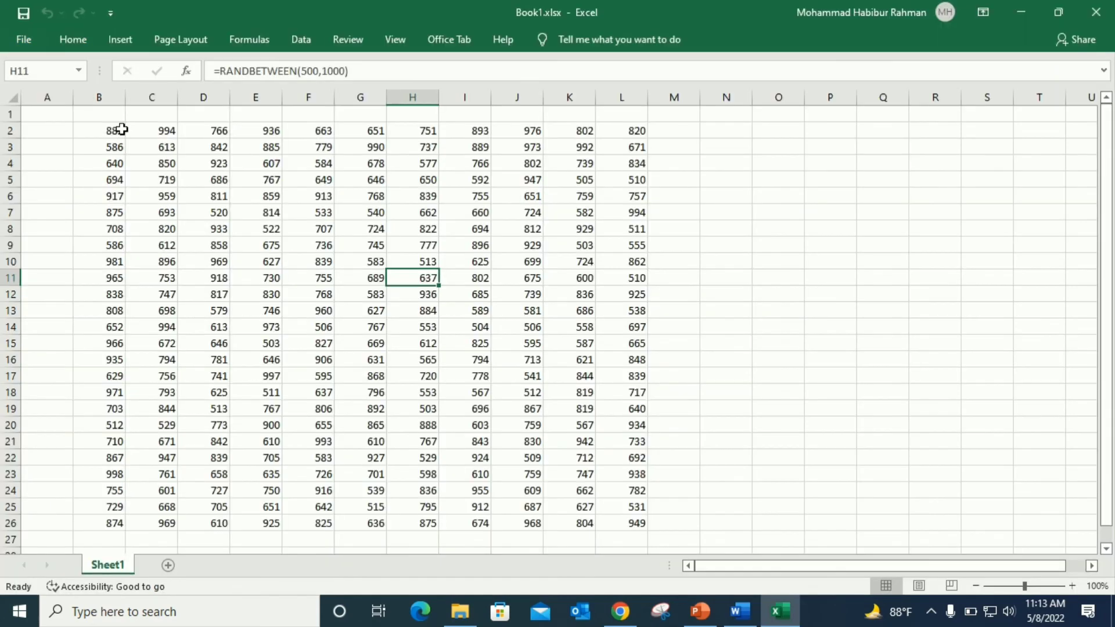
pyautogui.moveTo(117, 132)
pyautogui.mouseDown()
pyautogui.moveTo(399, 272)
pyautogui.moveTo(621, 427)
pyautogui.mouseUp()
pyautogui.click(325, 231)
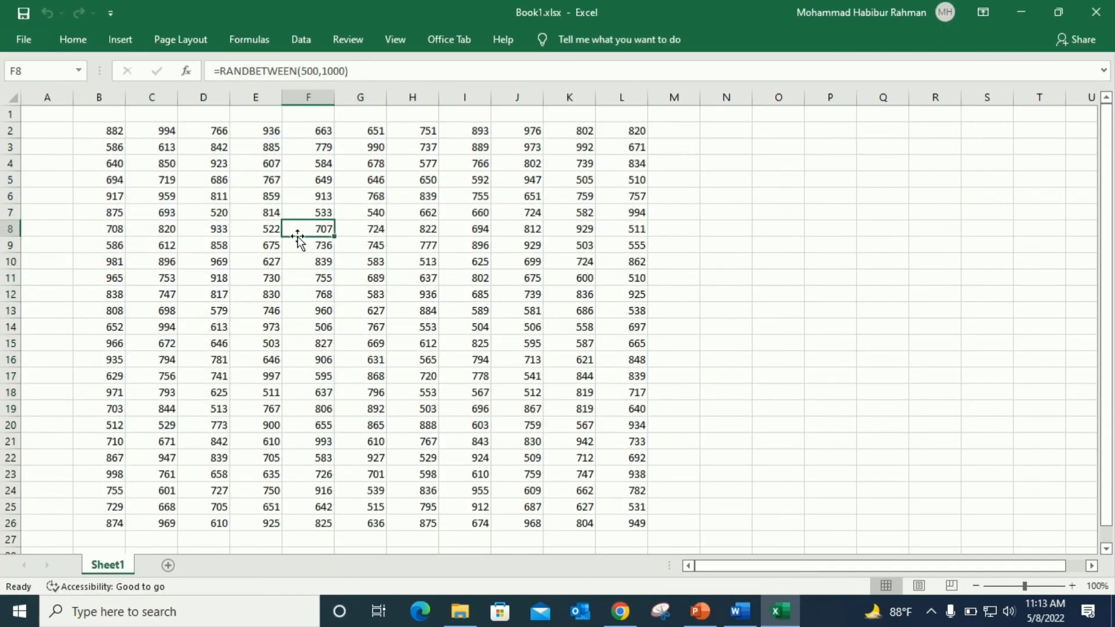
pyautogui.doubleClick(212, 178)
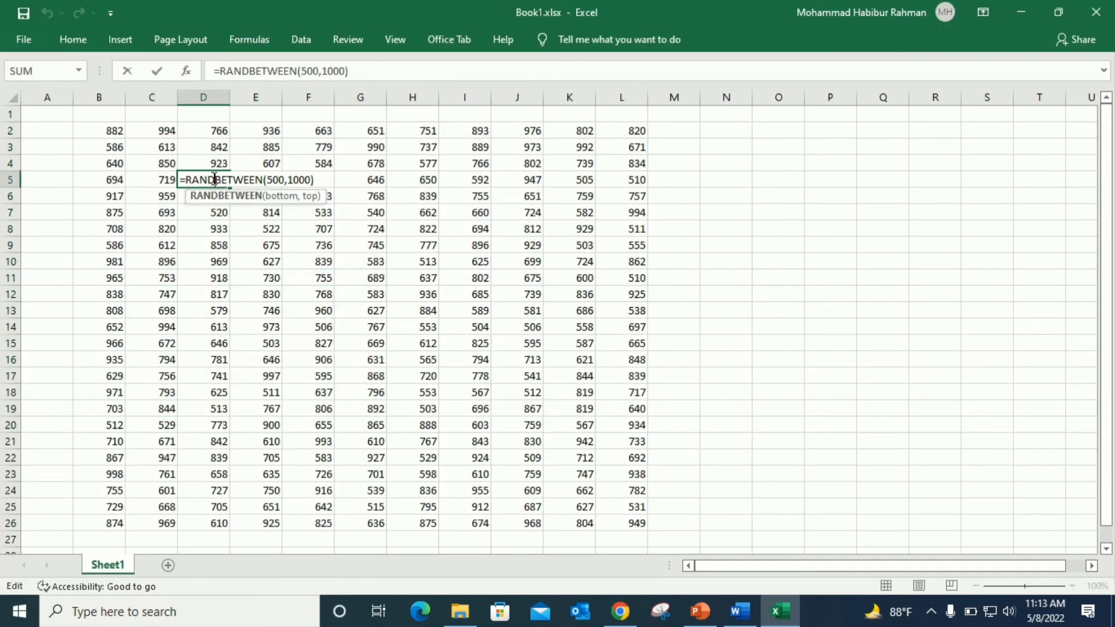
pyautogui.press('Return')
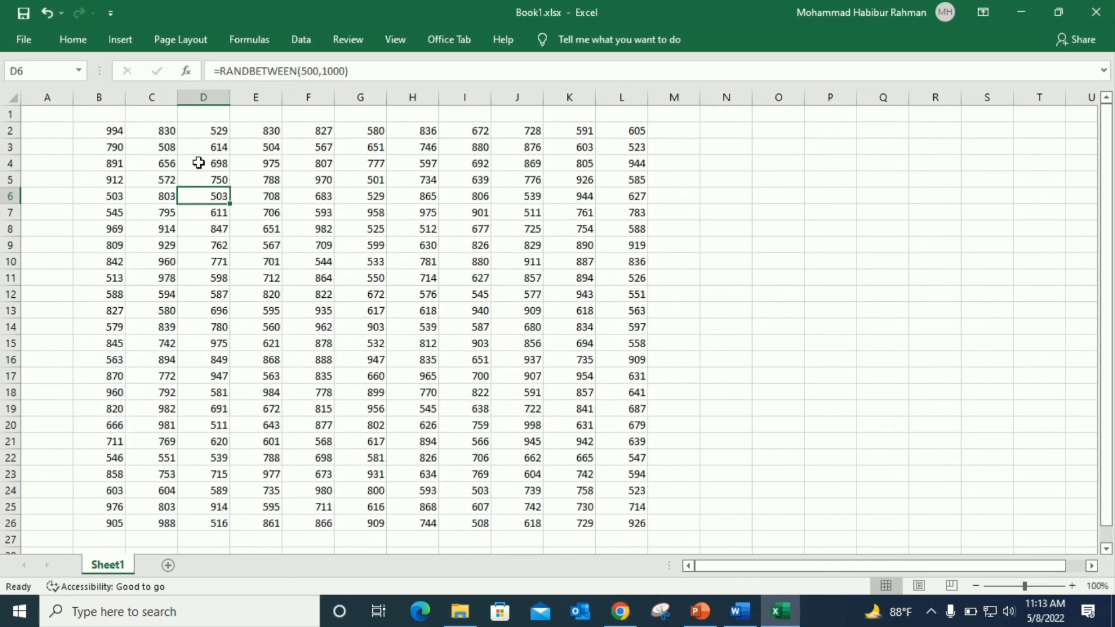
# Step: Clear cell D4 and then the whole range C4:G13
pyautogui.click(198, 162)
pyautogui.press('Delete')
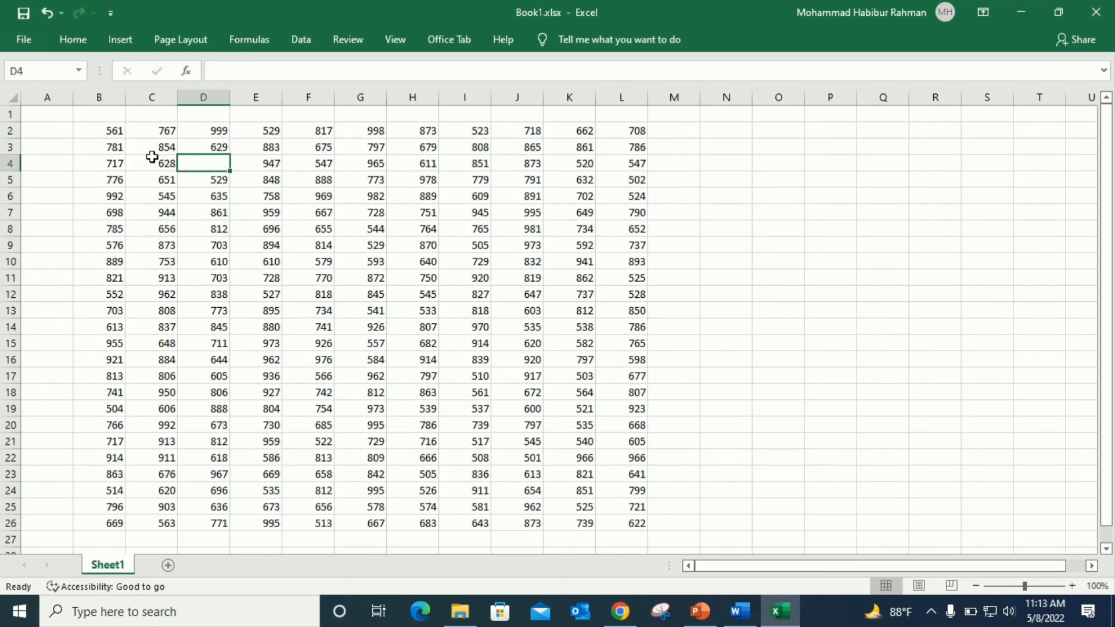
pyautogui.moveTo(152, 157); pyautogui.dragTo(344, 303)
pyautogui.press('Delete')
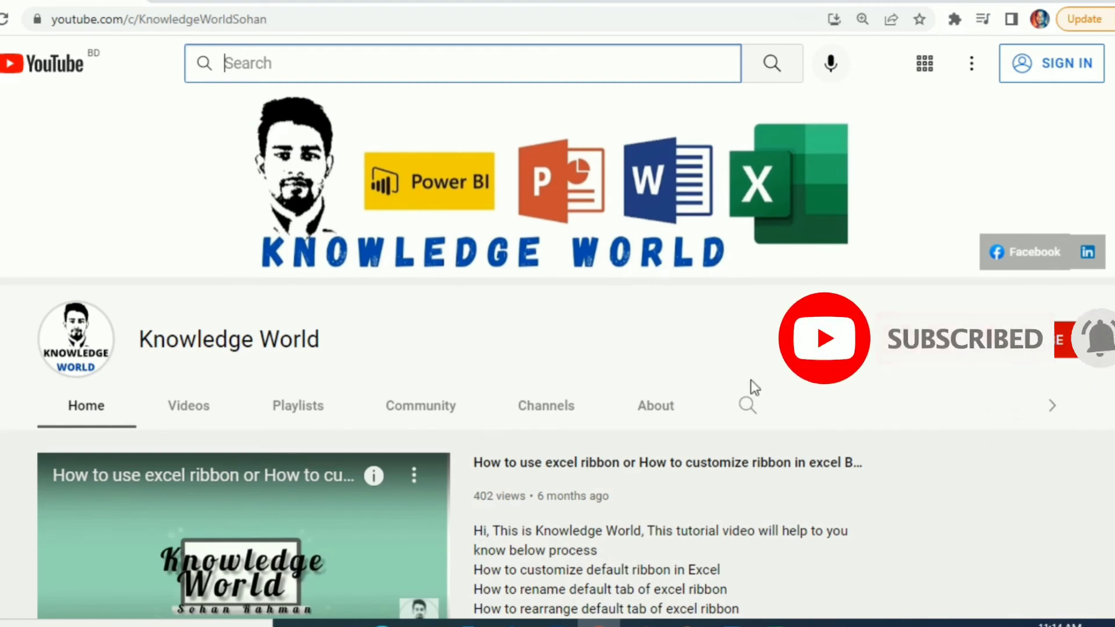
# Step: Scroll down through the Knowledge World channel's Excel uploads and back up to the top
pyautogui.scroll(-3, 361, 422)
pyautogui.scroll(-3, 454, 417)
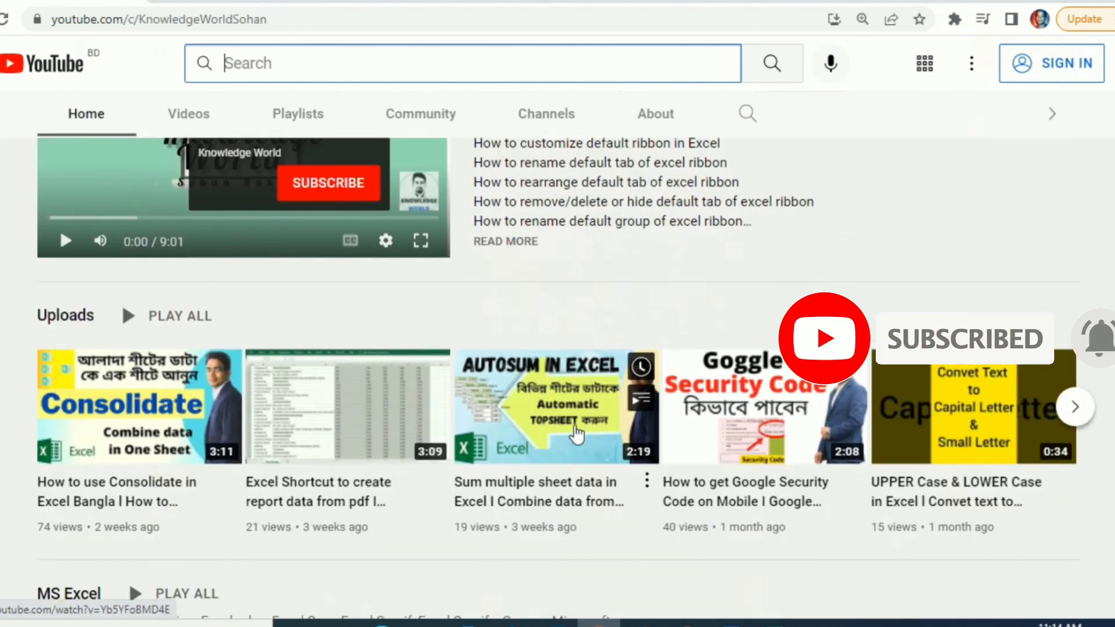
pyautogui.scroll(-2, 574, 430)
pyautogui.scroll(-2, 852, 461)
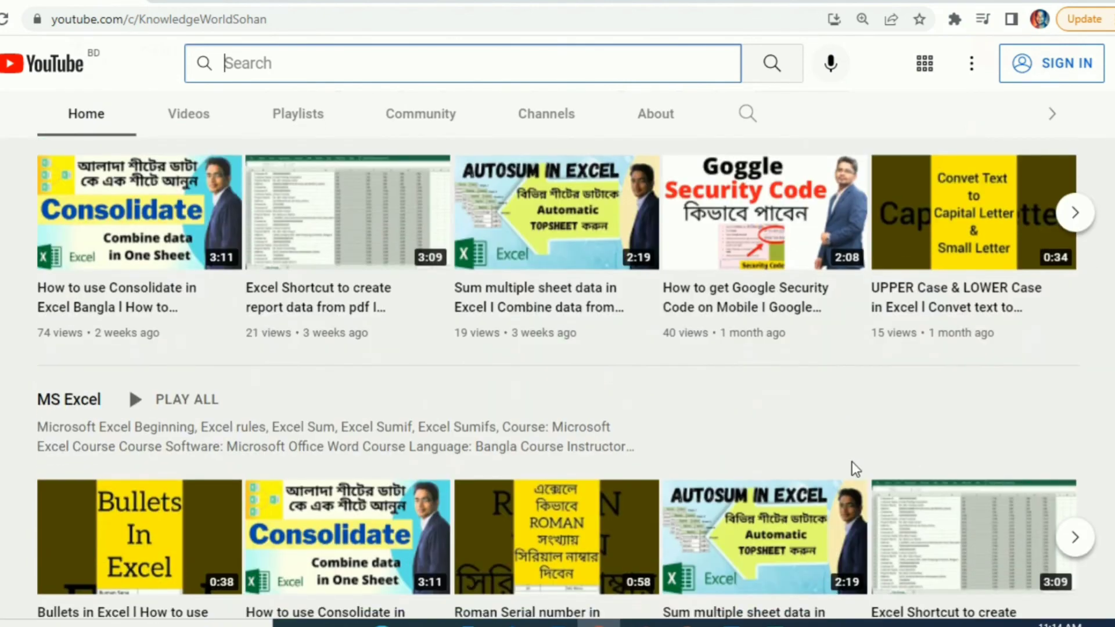
pyautogui.scroll(-3, 852, 462)
pyautogui.scroll(6, 564, 440)
pyautogui.scroll(8, 563, 440)
pyautogui.scroll(2, 563, 440)
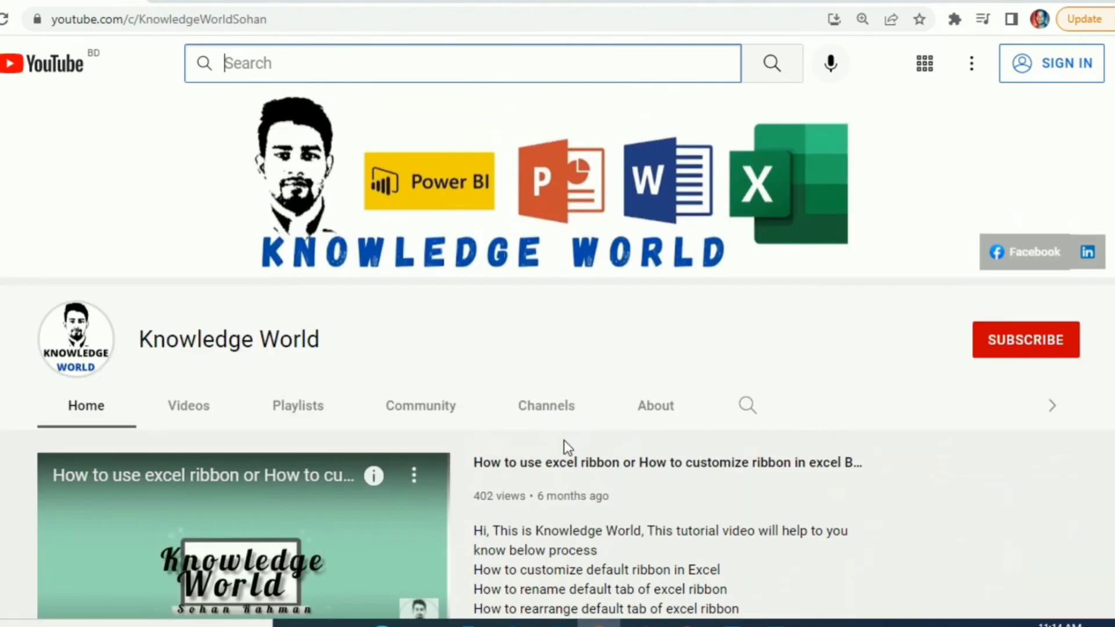